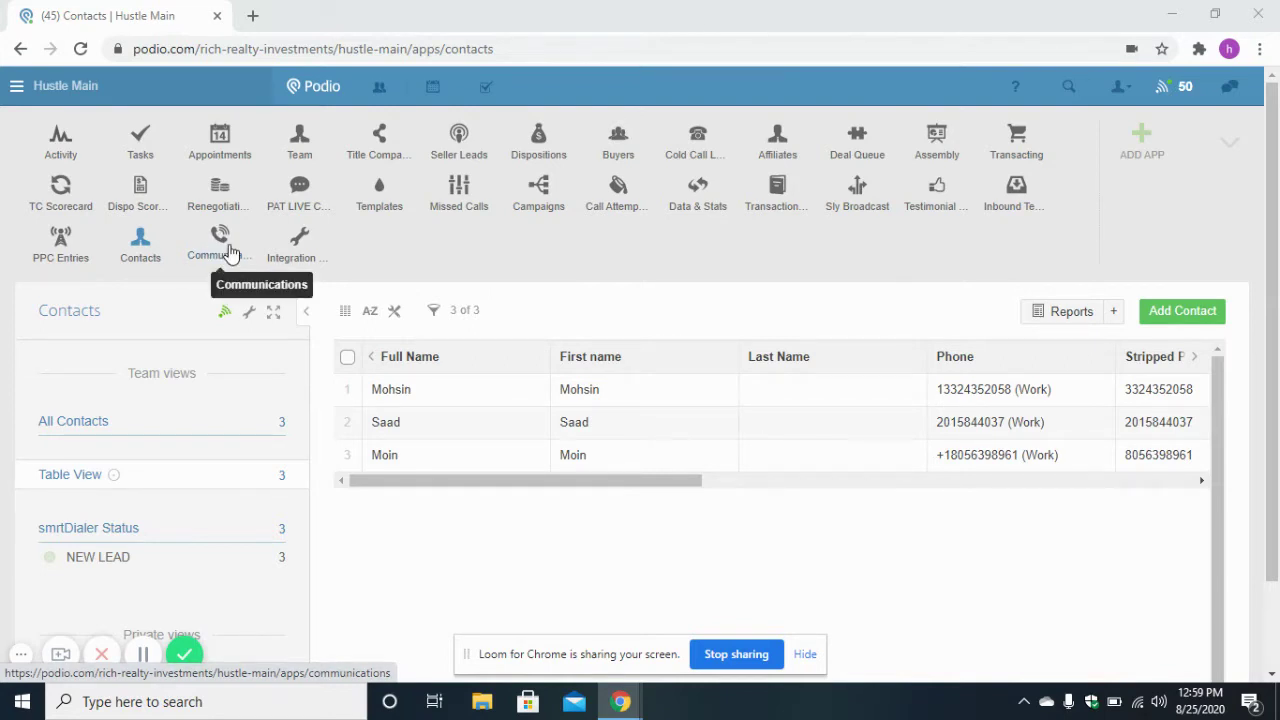
- Open the third contact in the Contacts table and try to call the work number with smrtPhone
mouse_move(291, 263)
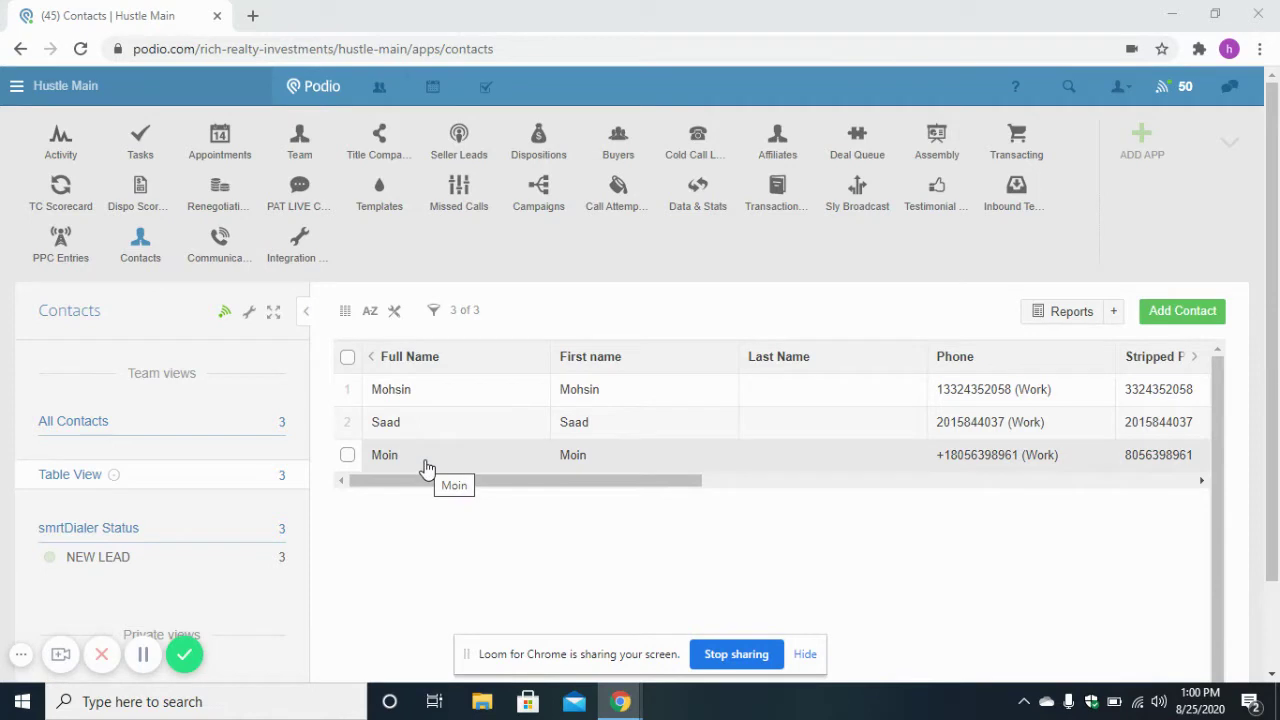
left_click(426, 466)
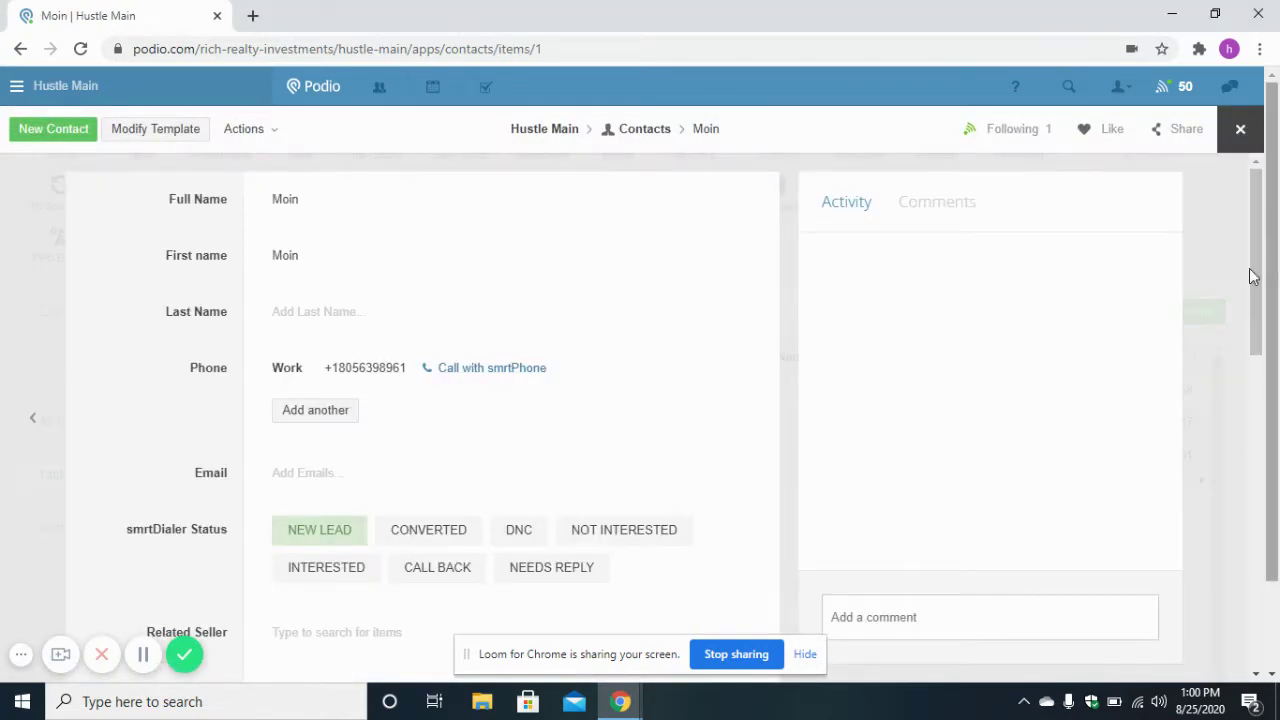
mouse_move(1257, 277)
left_mouse_down()
mouse_move(1278, 405)
mouse_move(1278, 280)
left_mouse_up()
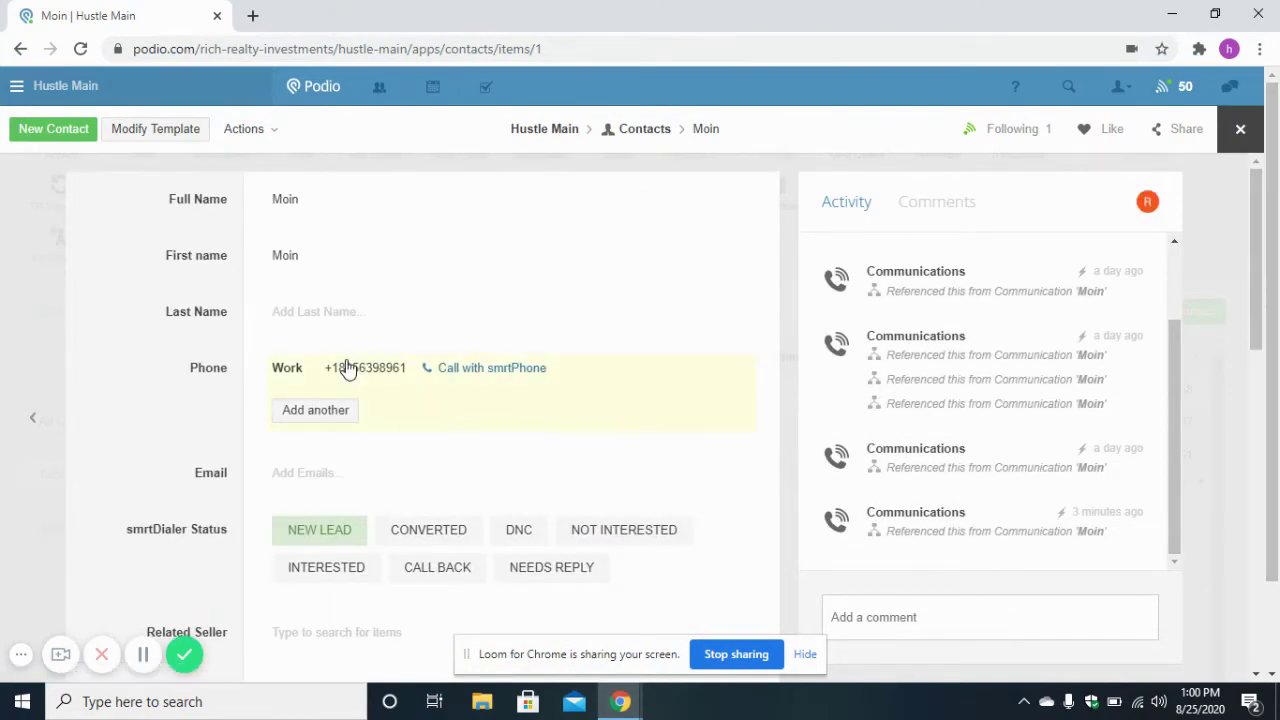
left_click(500, 372)
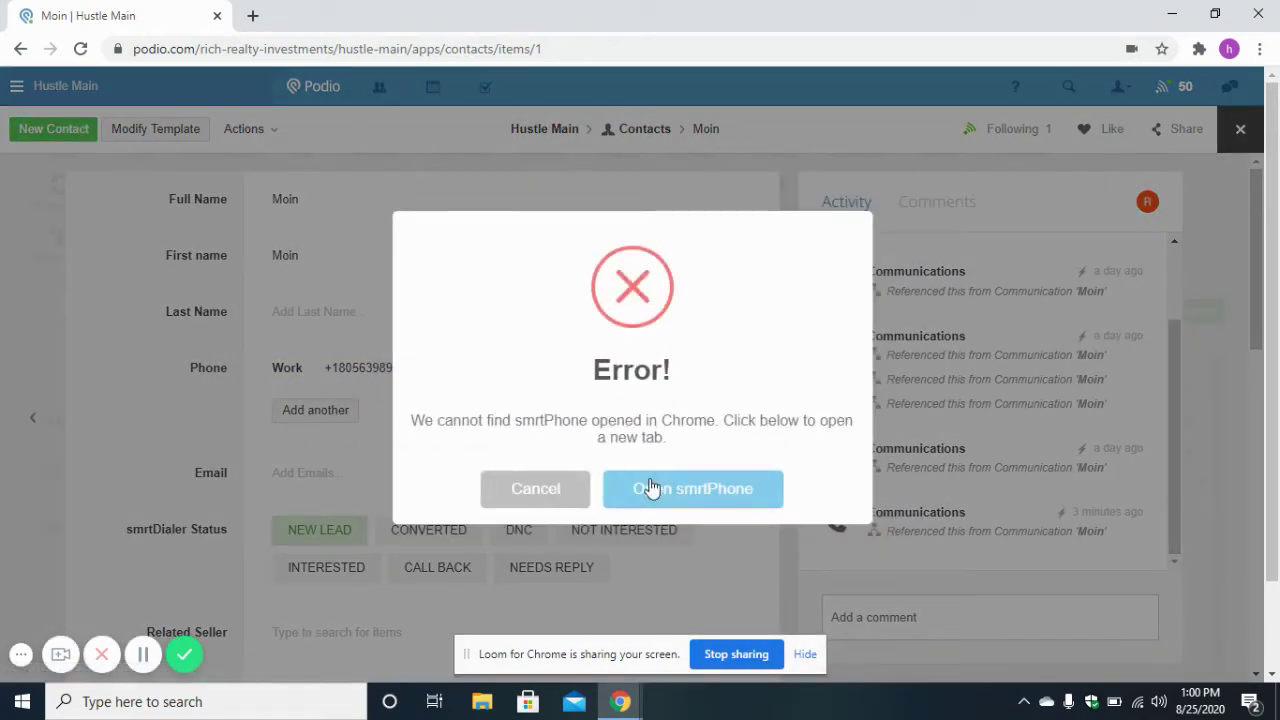
left_click(548, 490)
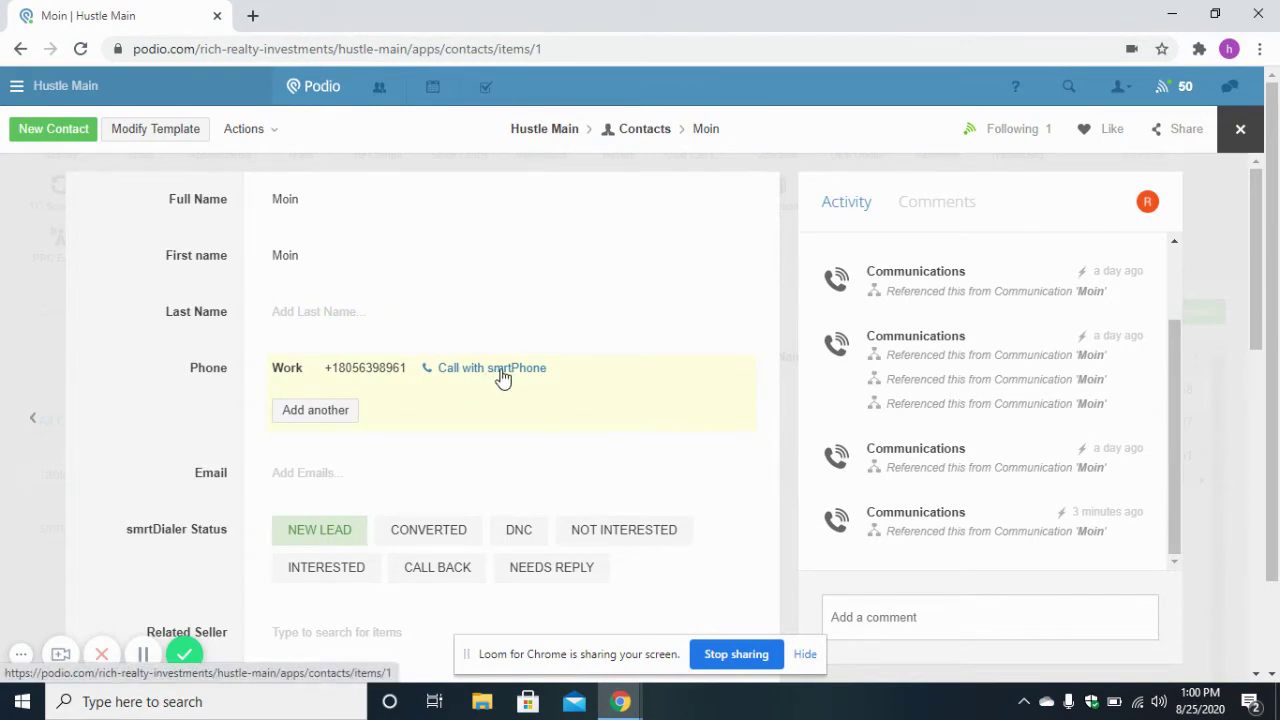
- Search Google for "smrtphone.io extension" in a new browser tab
left_click(252, 15)
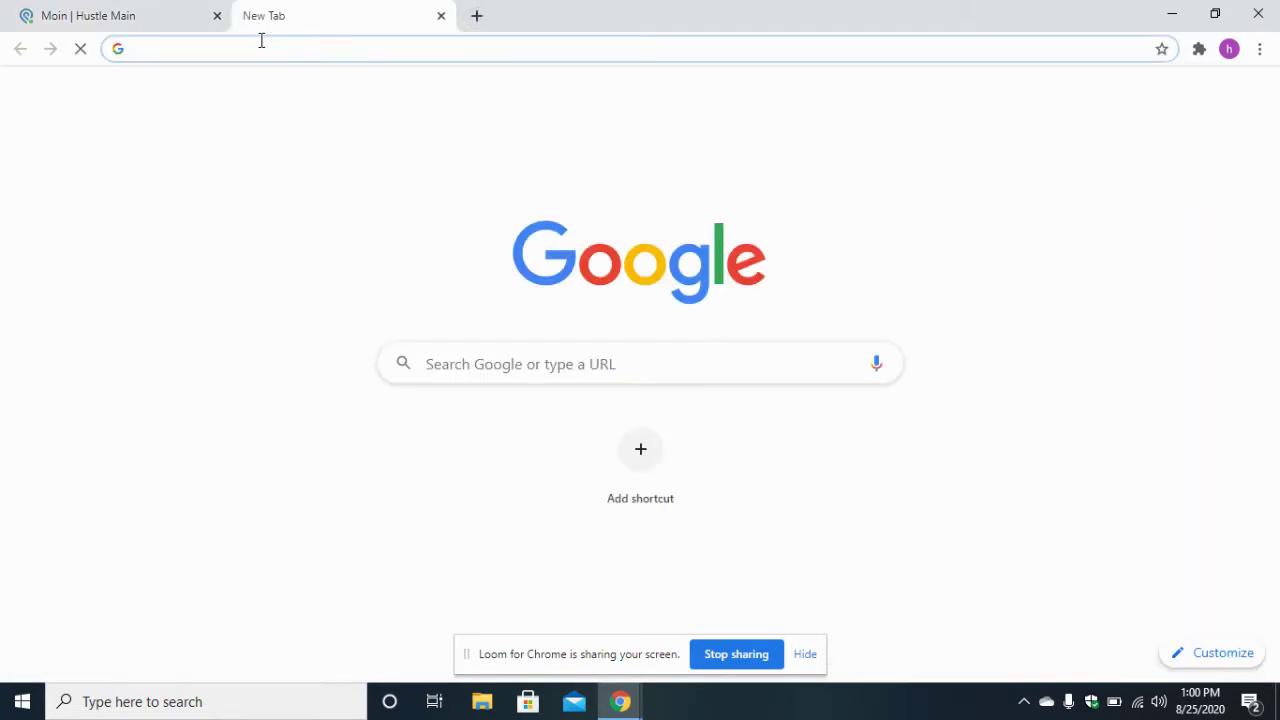
type("smrt")
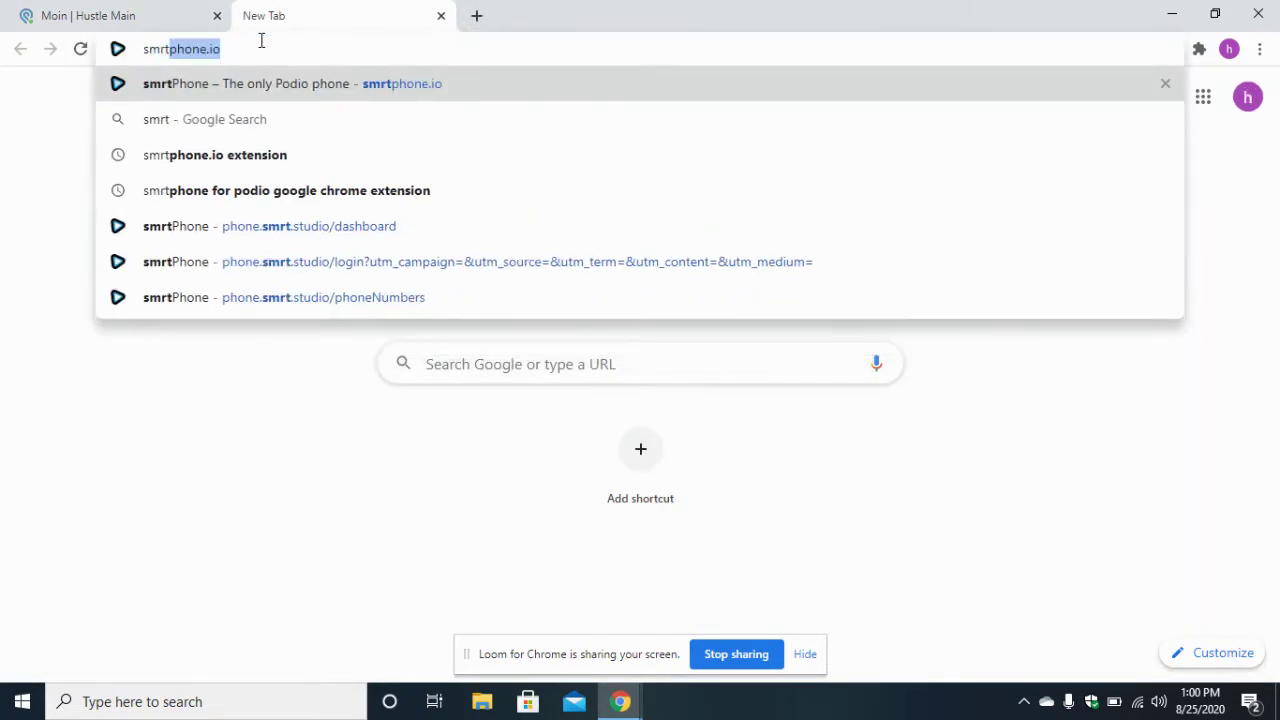
key("Right")
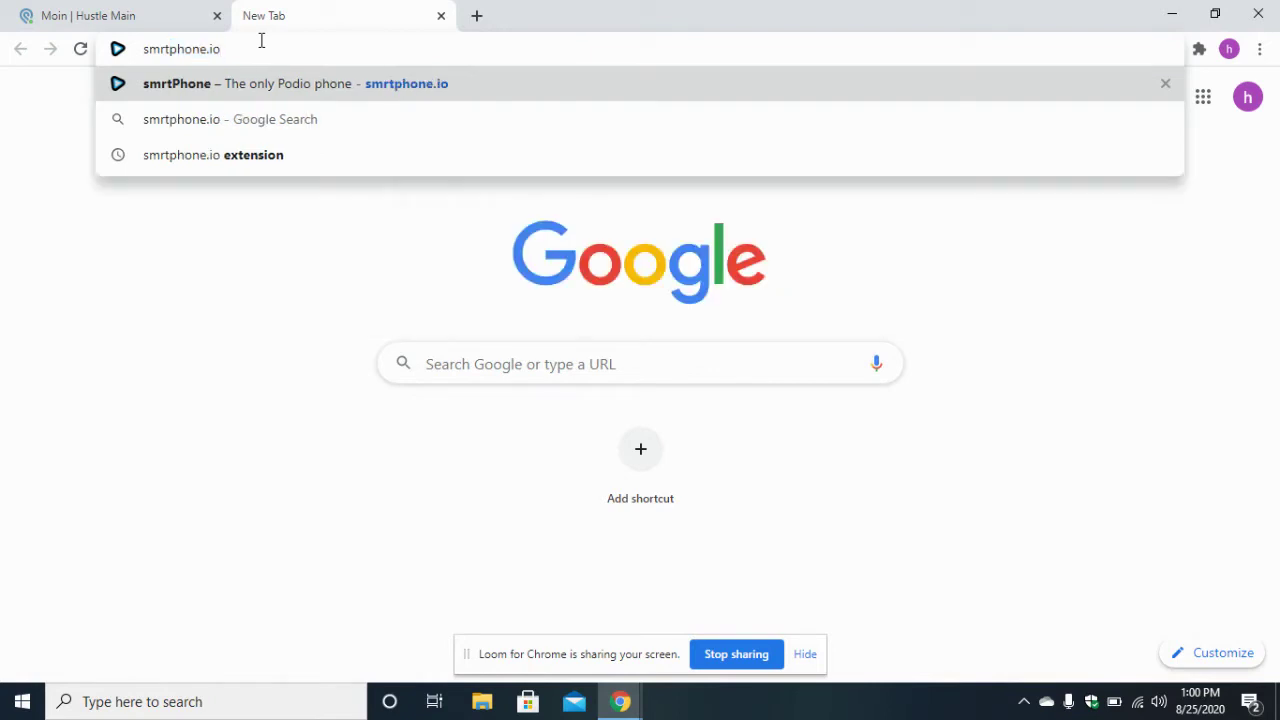
key("BackSpace")
key("BackSpace")
key("BackSpace")
type("b")
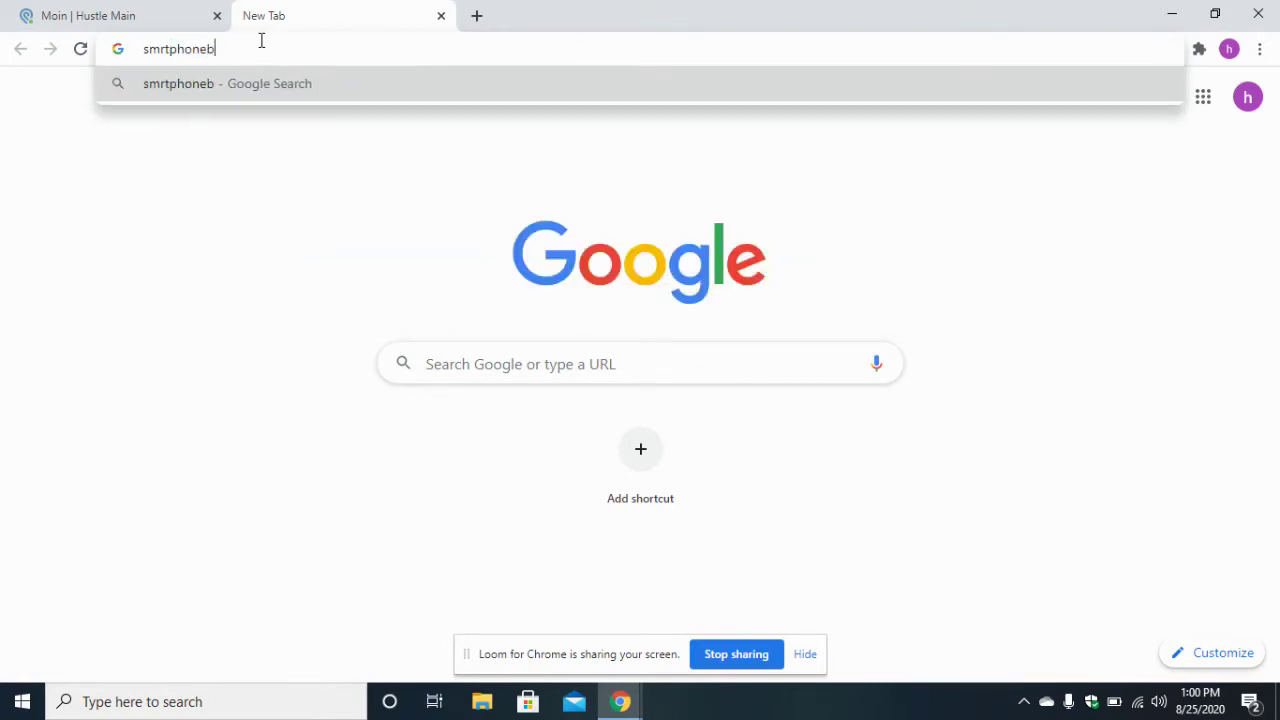
key("BackSpace")
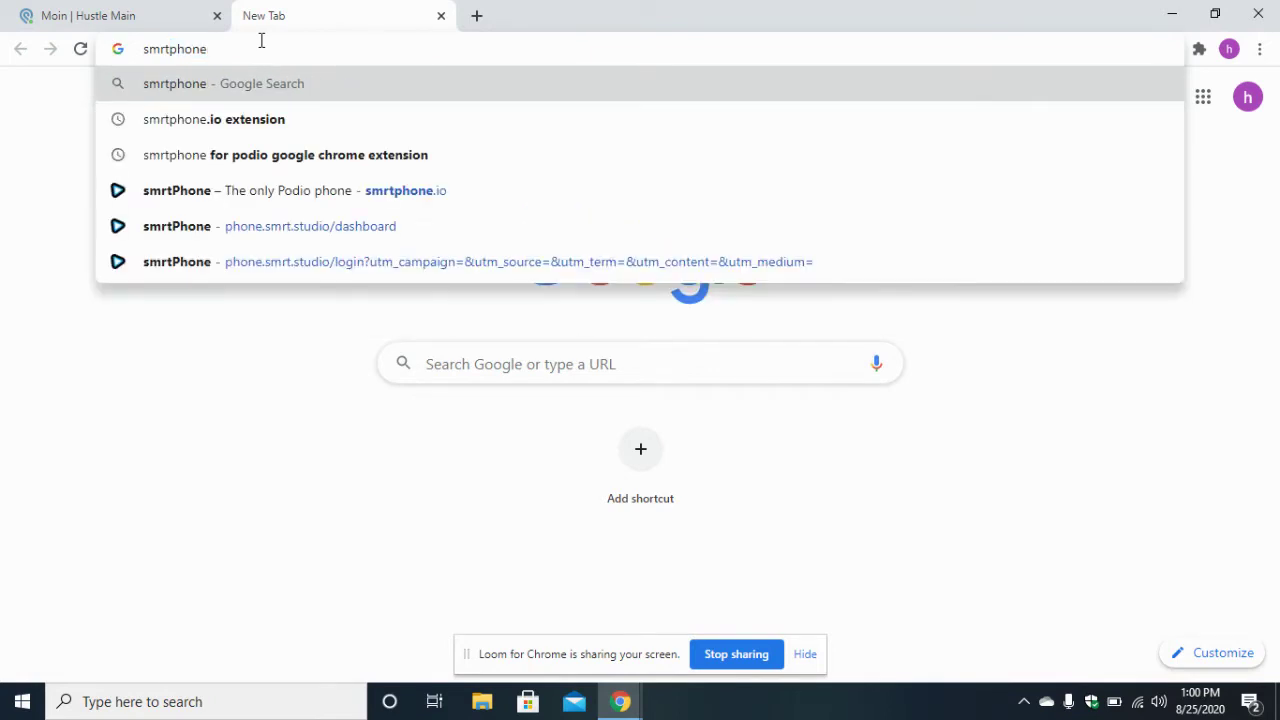
left_click(257, 122)
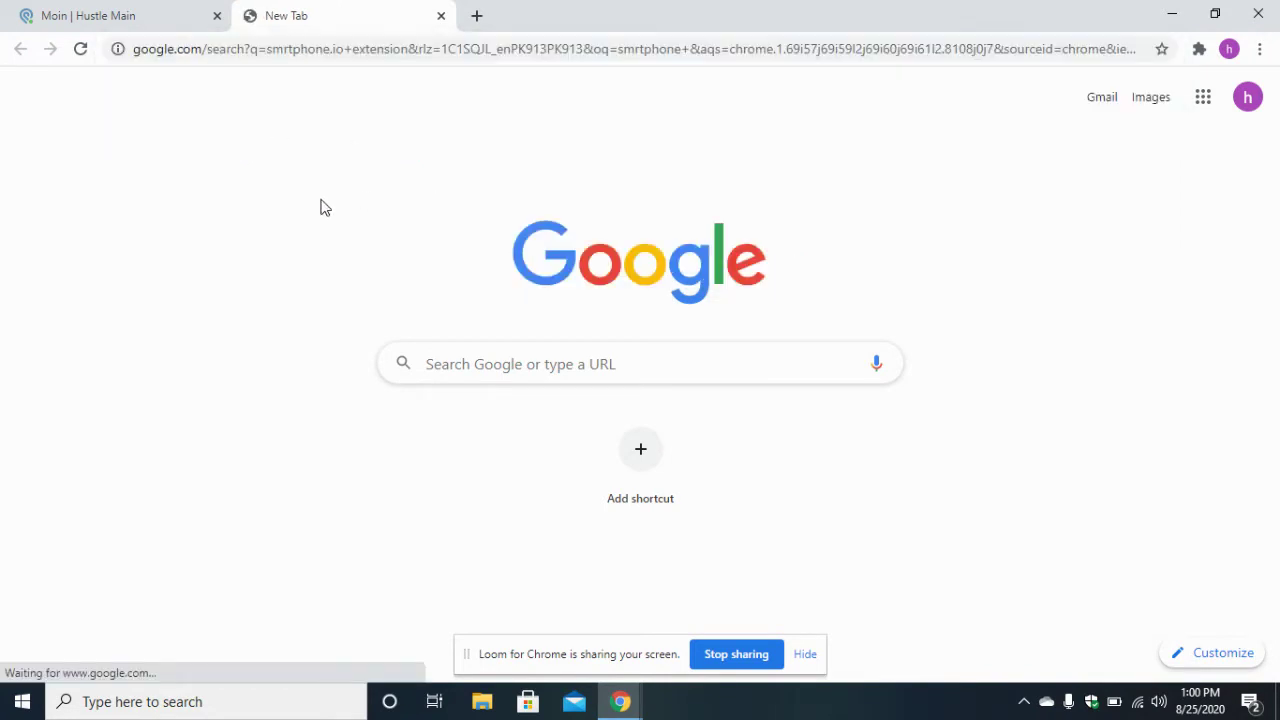
- View the smrtPhone extension's Chrome Web Store page to check whether it is installed, and close it
left_click(177, 12)
left_click(329, 12)
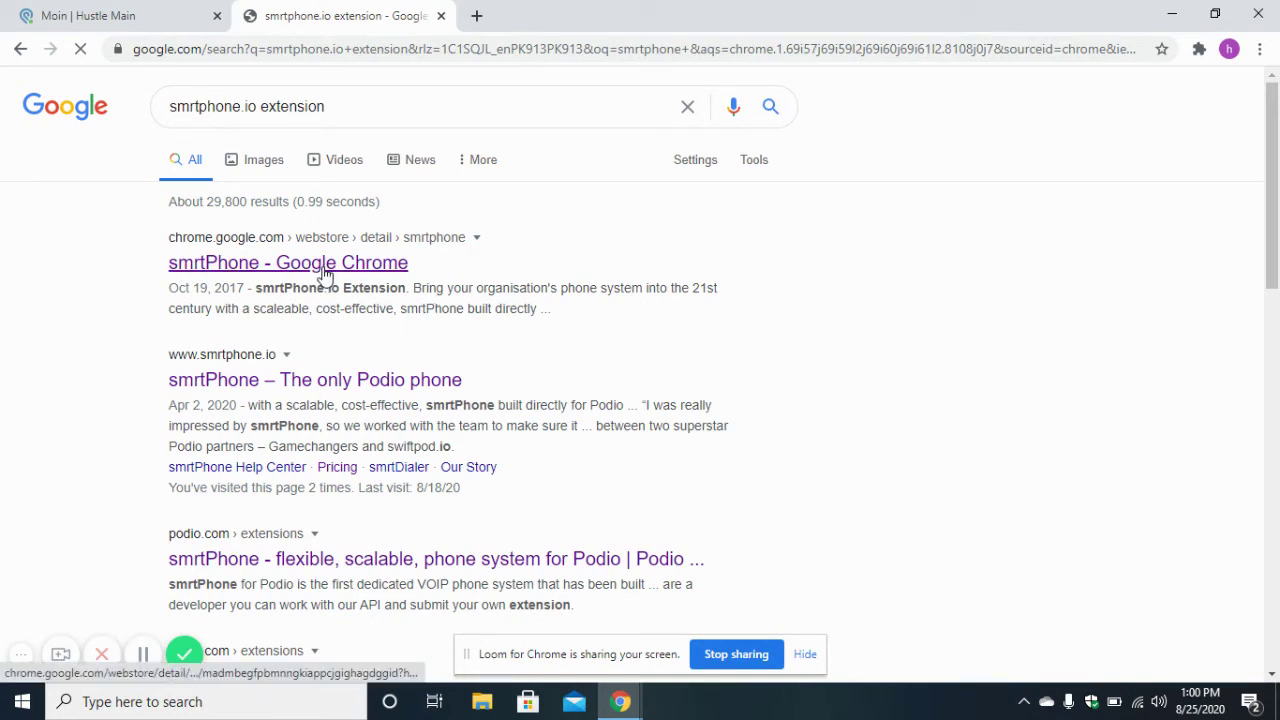
left_click(143, 655)
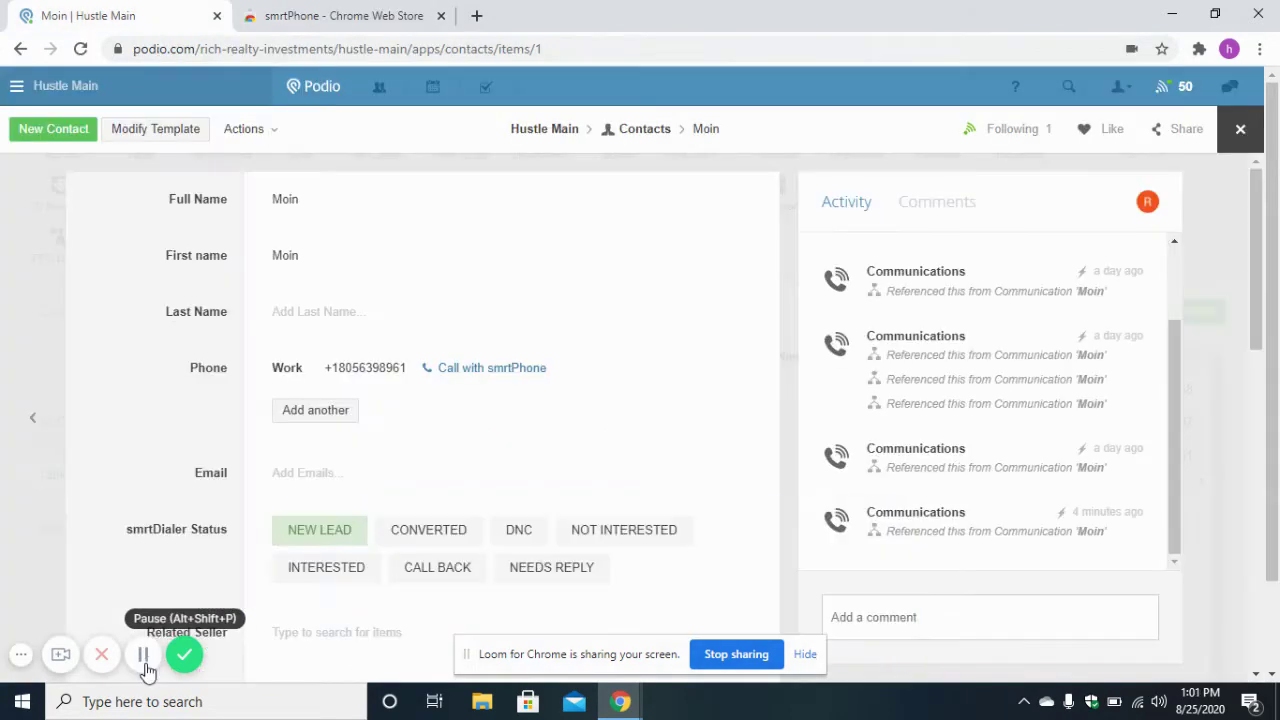
left_click(362, 14)
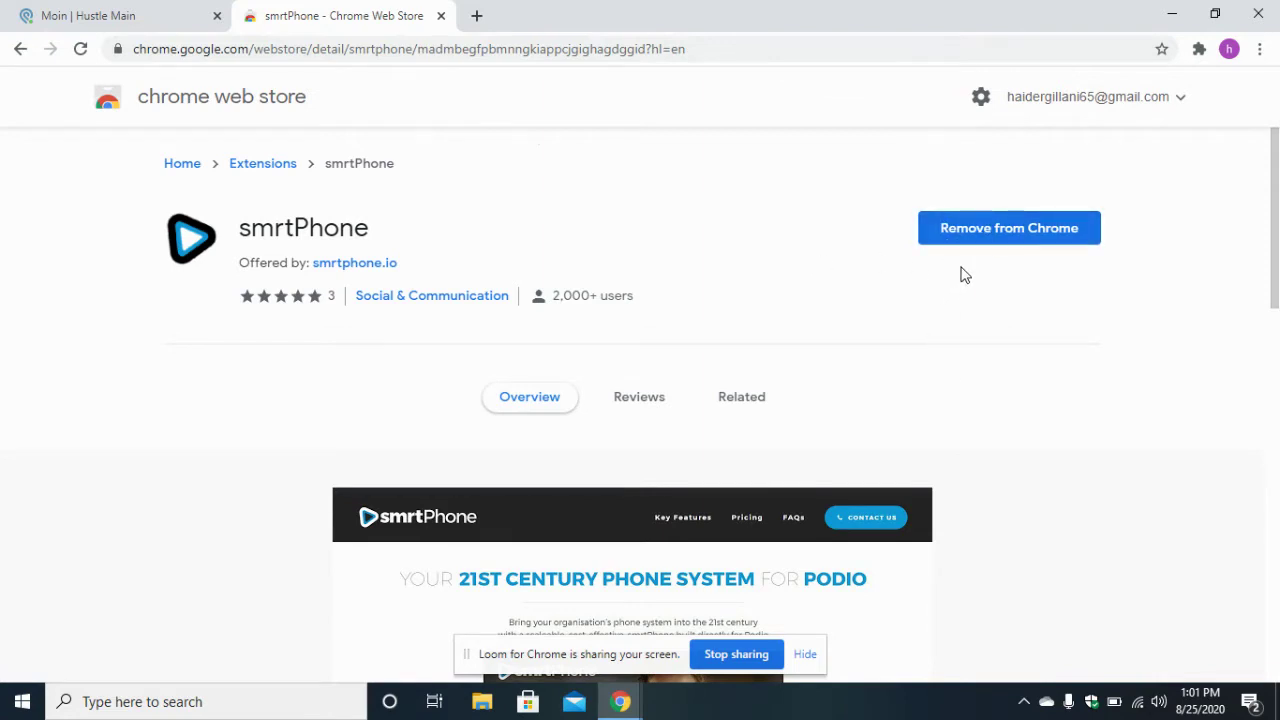
left_click(441, 15)
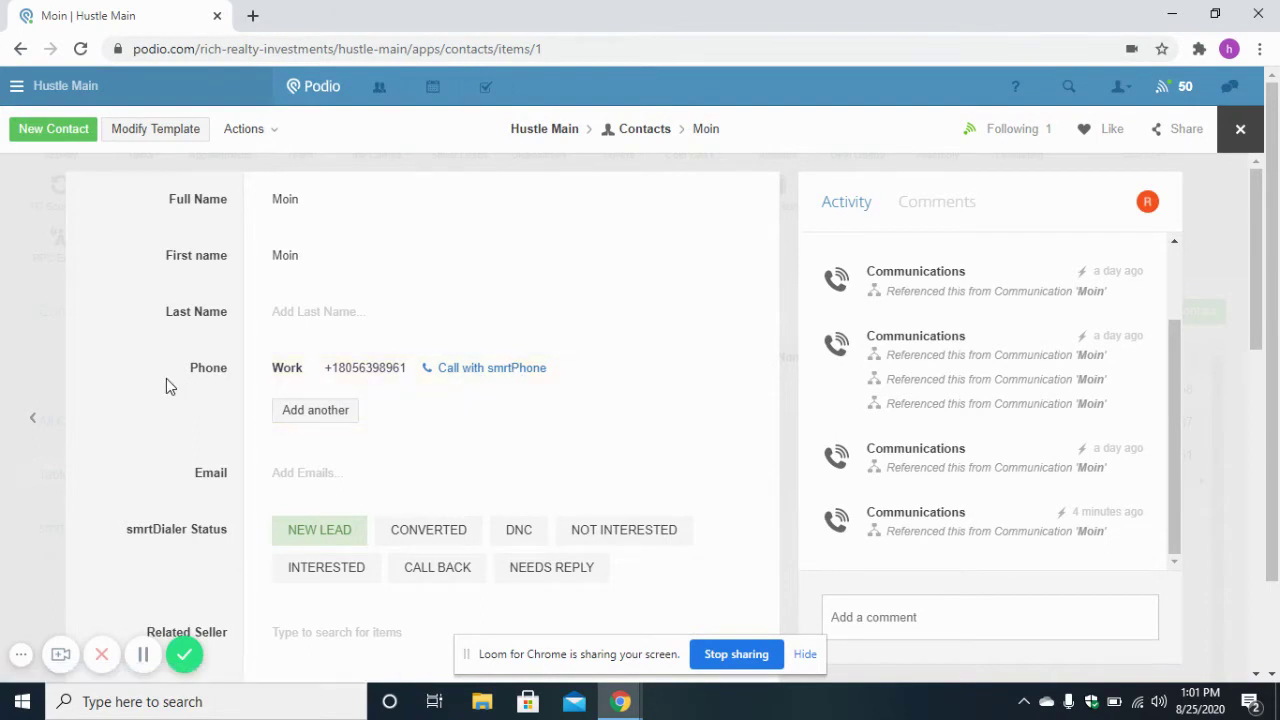
- Start a smrtPhone call to the contact's work number and open smrtPhone in a new tab
left_click(481, 375)
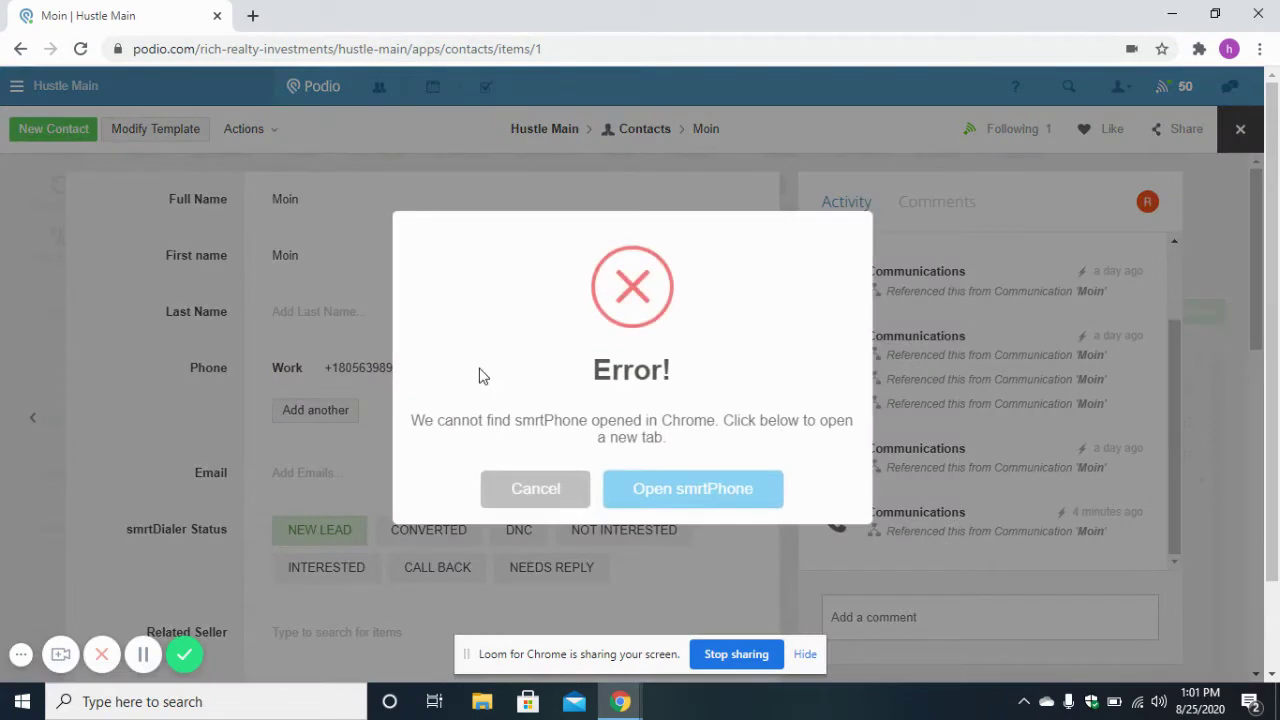
left_click(684, 494)
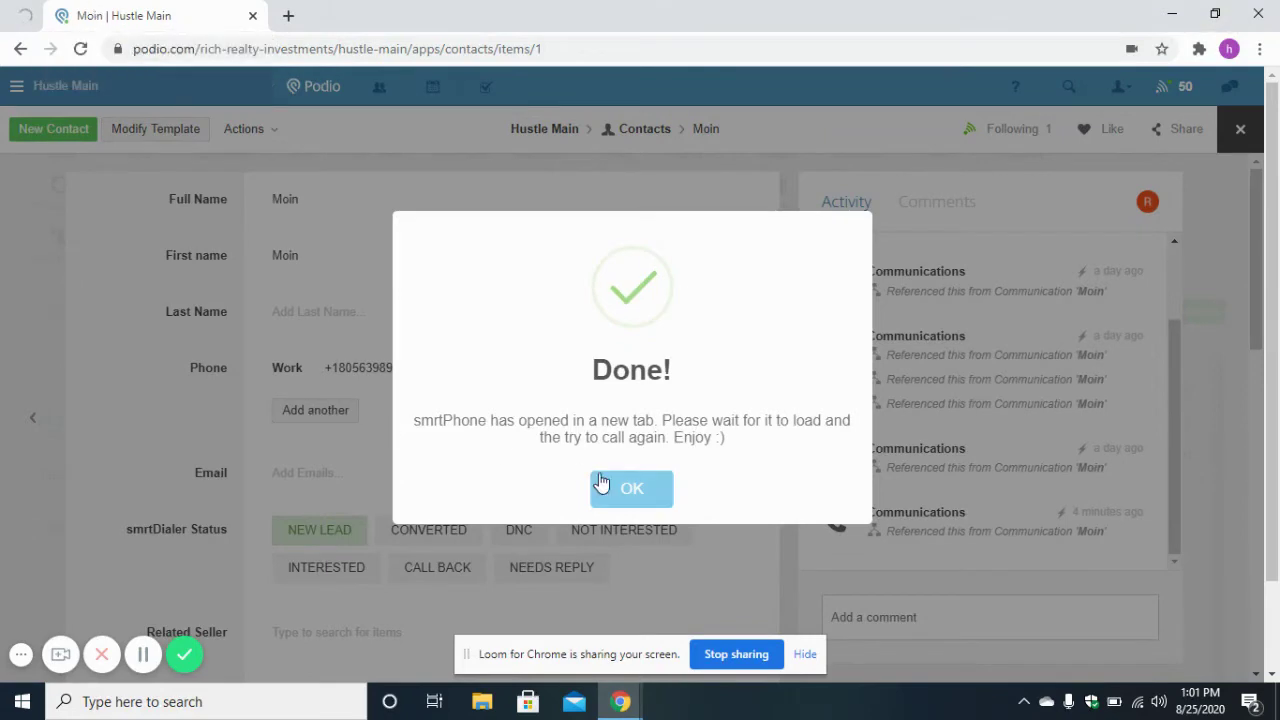
left_click(648, 500)
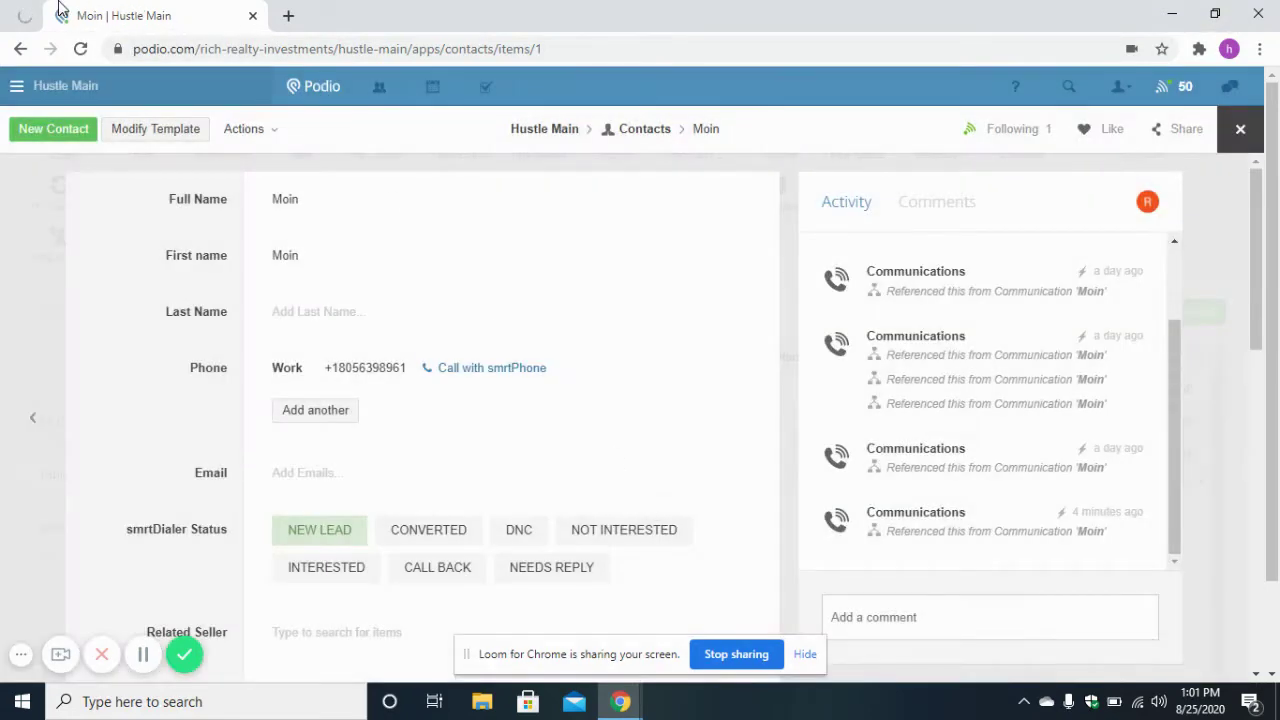
- Check that smrtPhone has loaded, call the contact's work number from the Podio record, and show the dialer
left_click(28, 10)
left_click(136, 12)
left_click(24, 14)
left_click(157, 12)
left_click(506, 368)
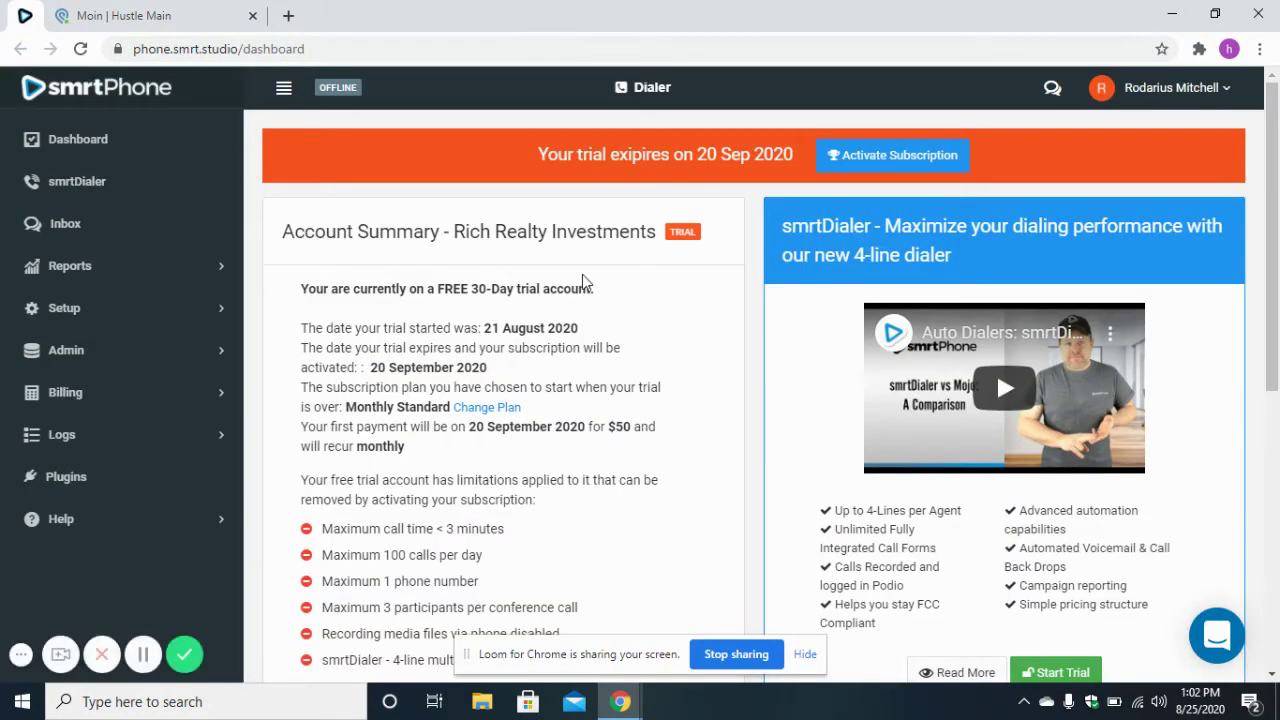
left_click(648, 87)
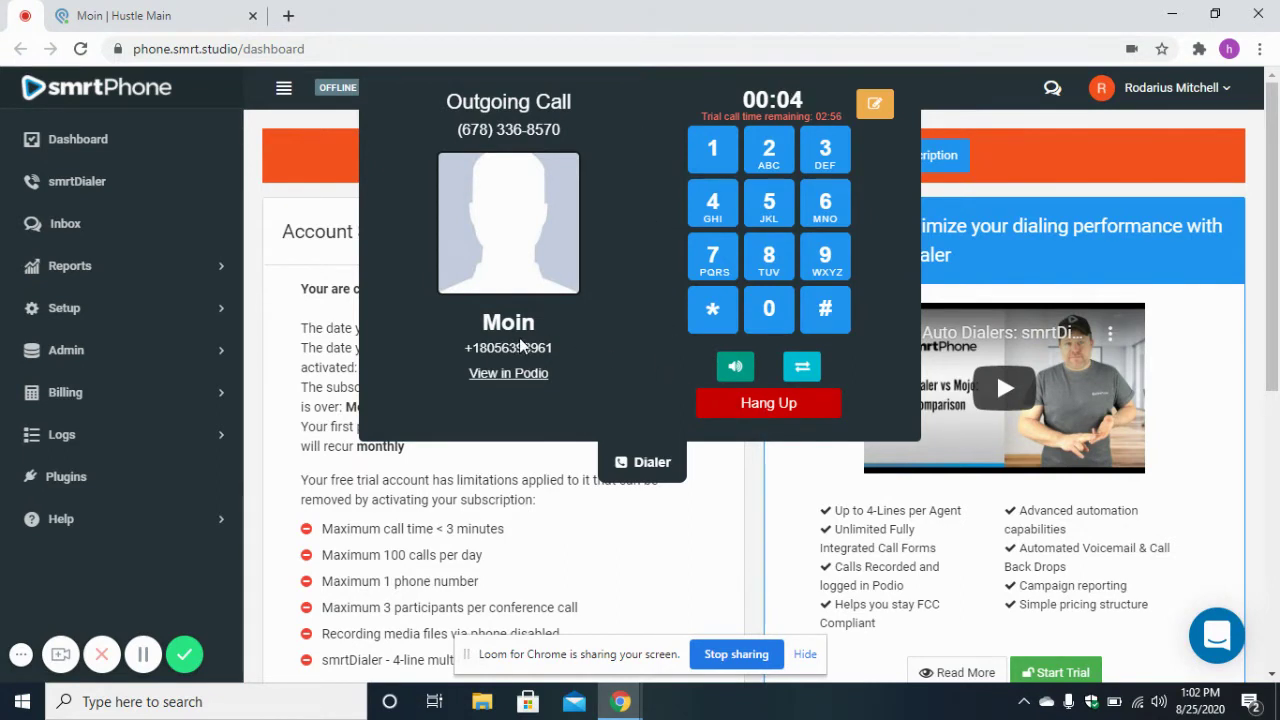
- Hang up, enter the call notes "Test notes from contacts app", and finalize the call as Busy / No Answer
left_click(730, 410)
left_click(732, 263)
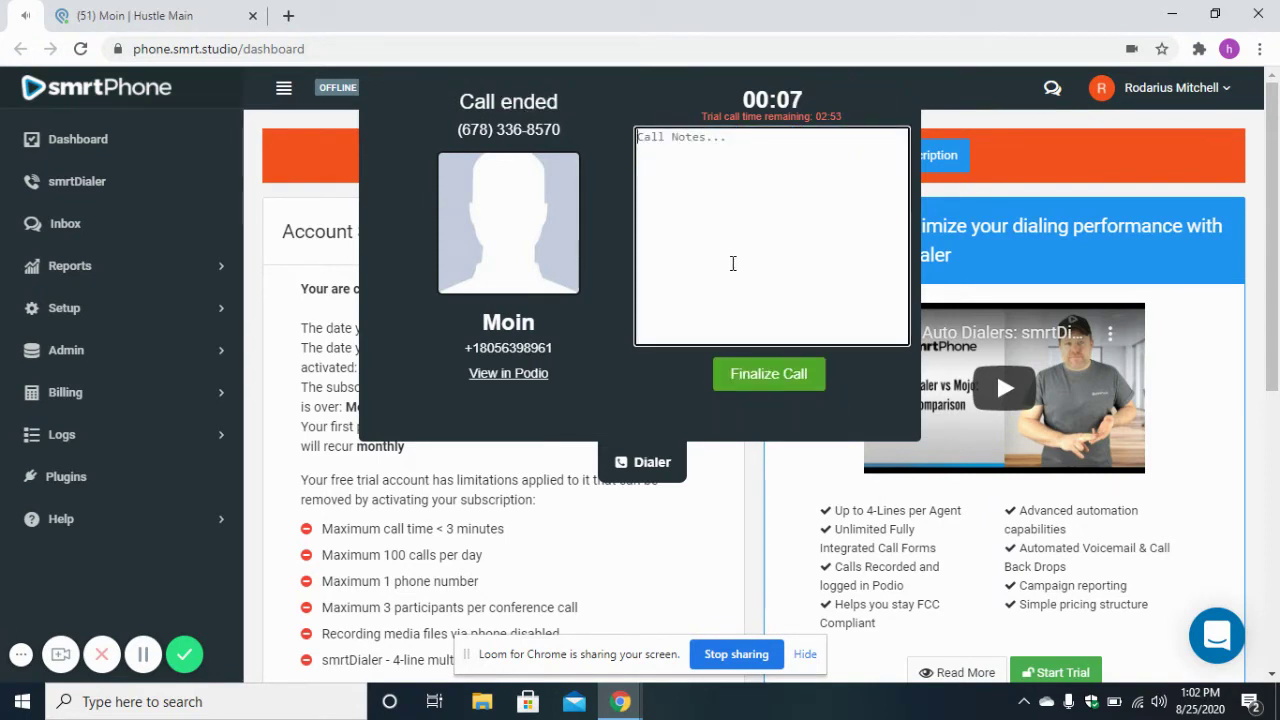
type("Tes")
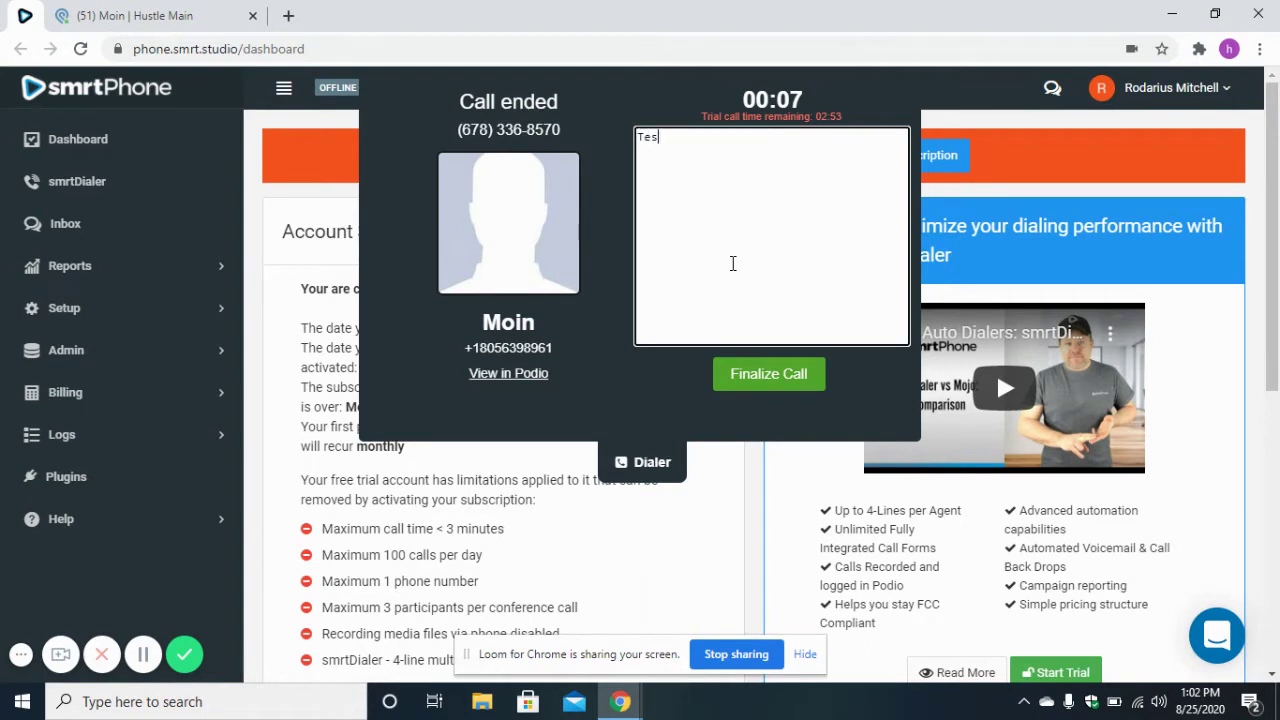
type("t notes from contacts a")
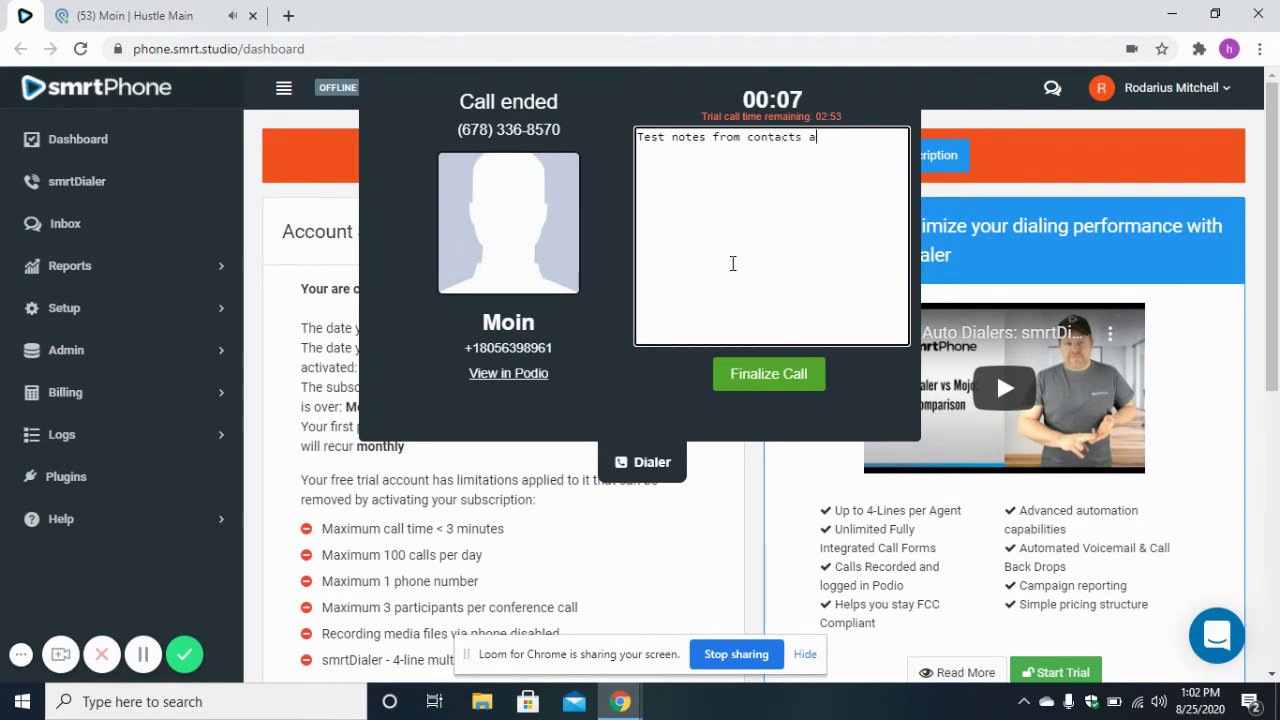
type("pp")
left_click(746, 373)
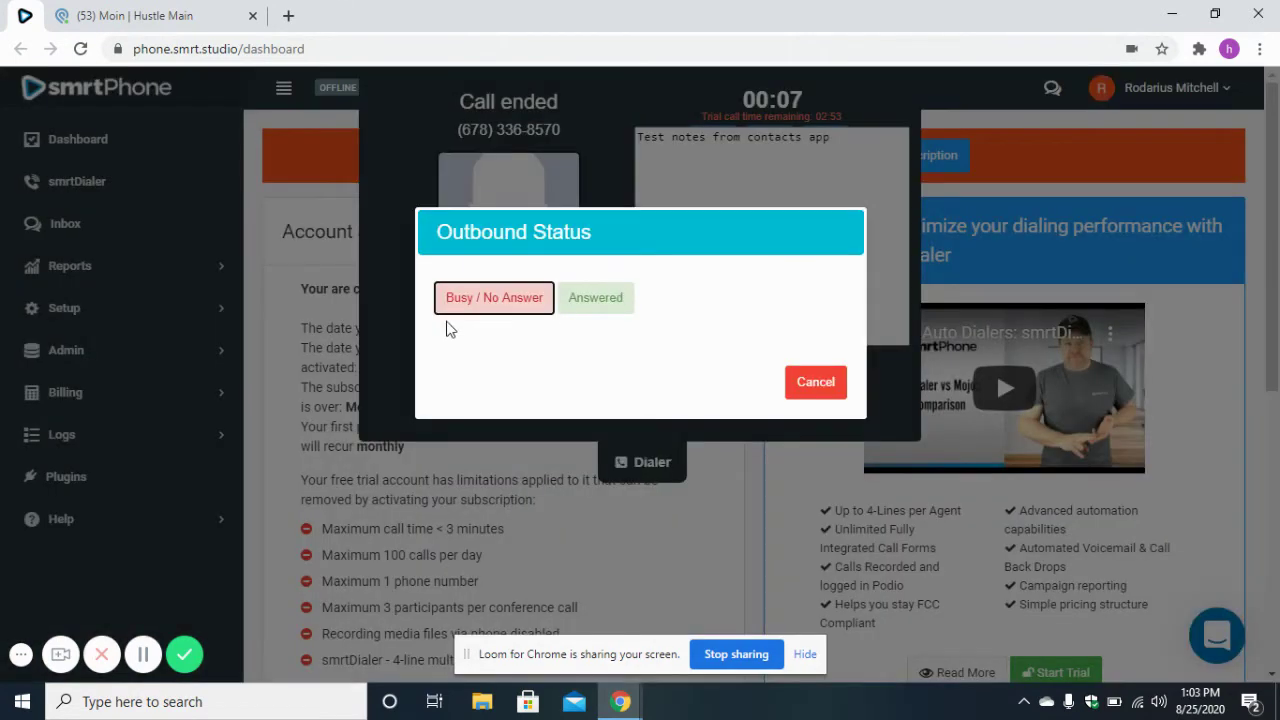
left_click(512, 308)
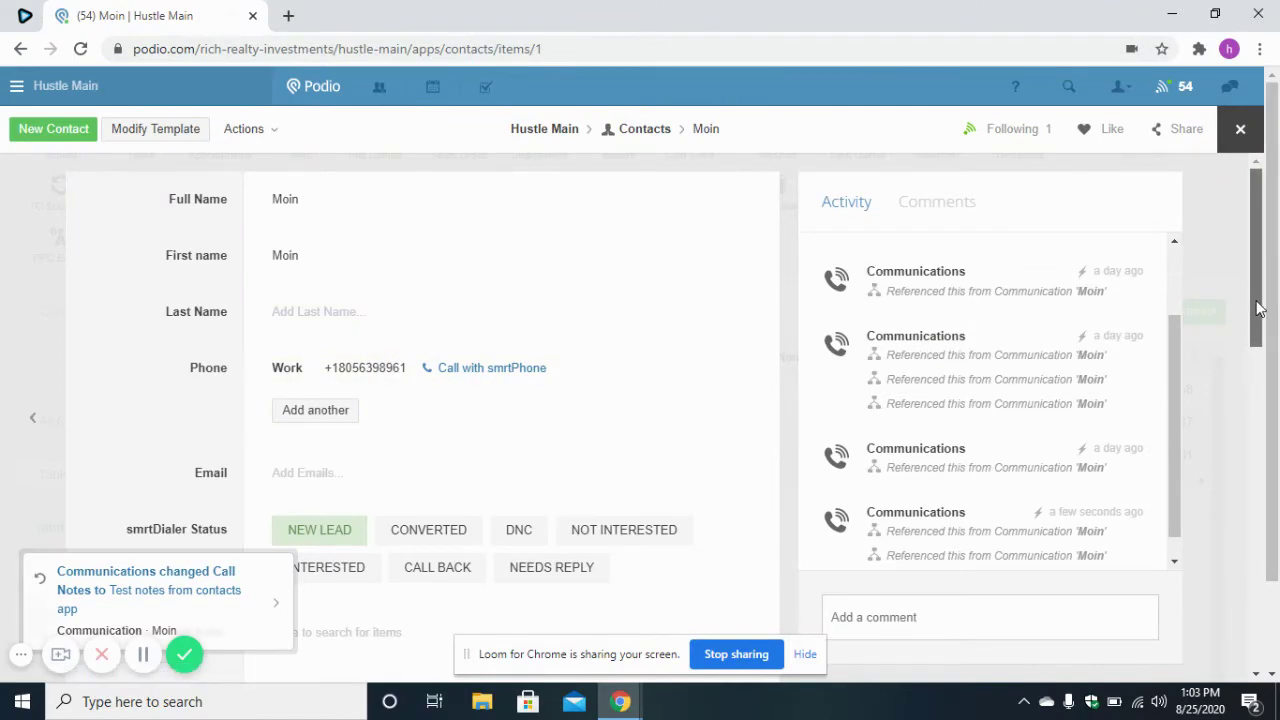
- Examine the Call Log and SMS Log in the contact's communication history
left_click_drag(1260, 306, 1260, 474)
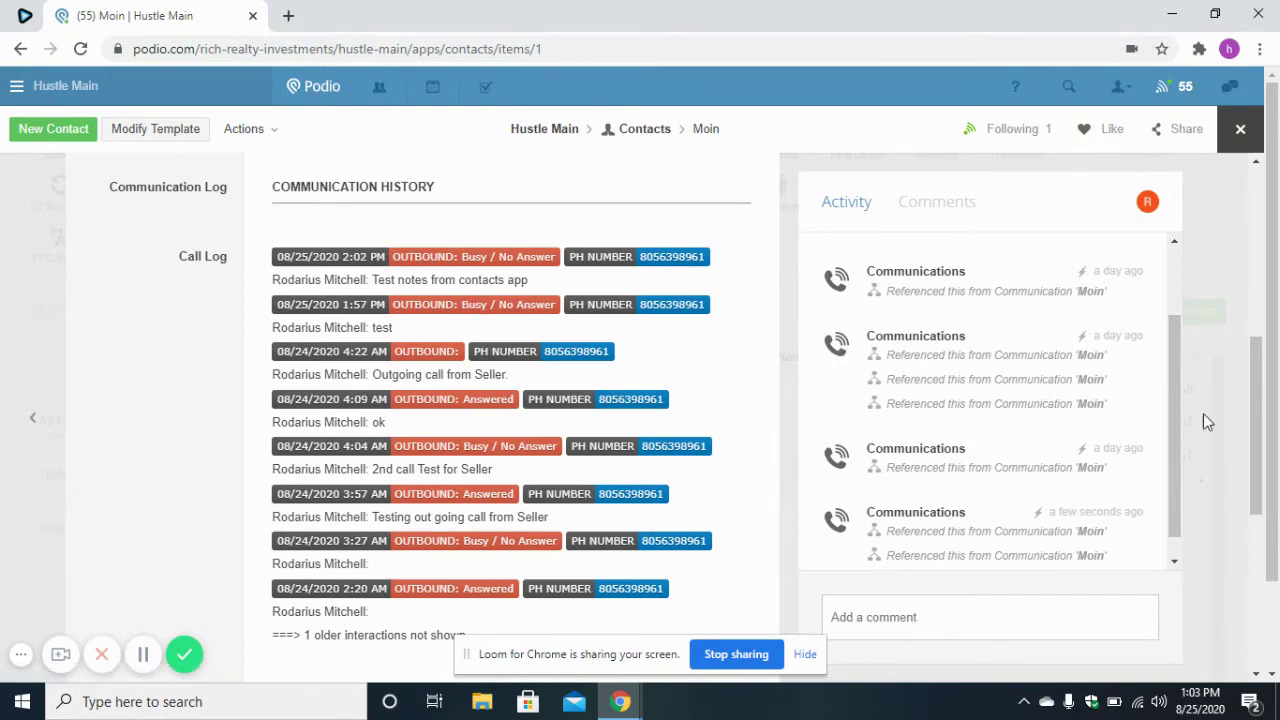
left_click_drag(1254, 420, 1262, 448)
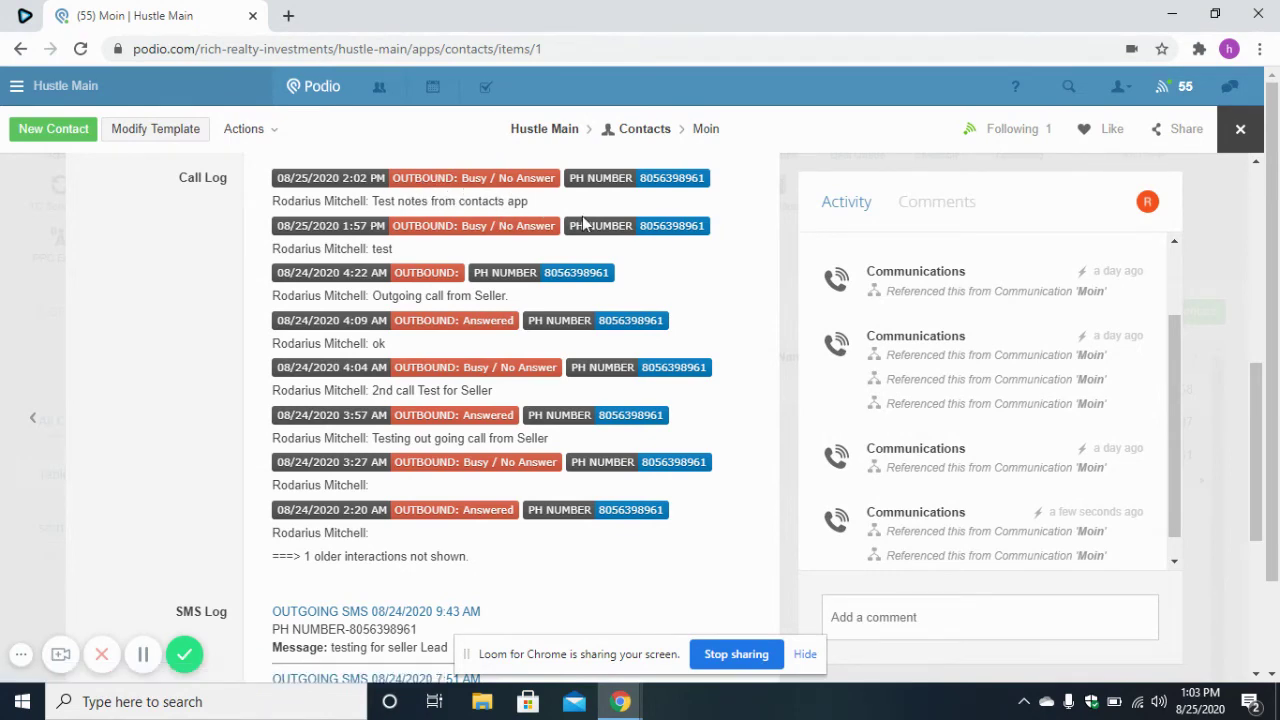
left_click_drag(1258, 463, 1273, 495)
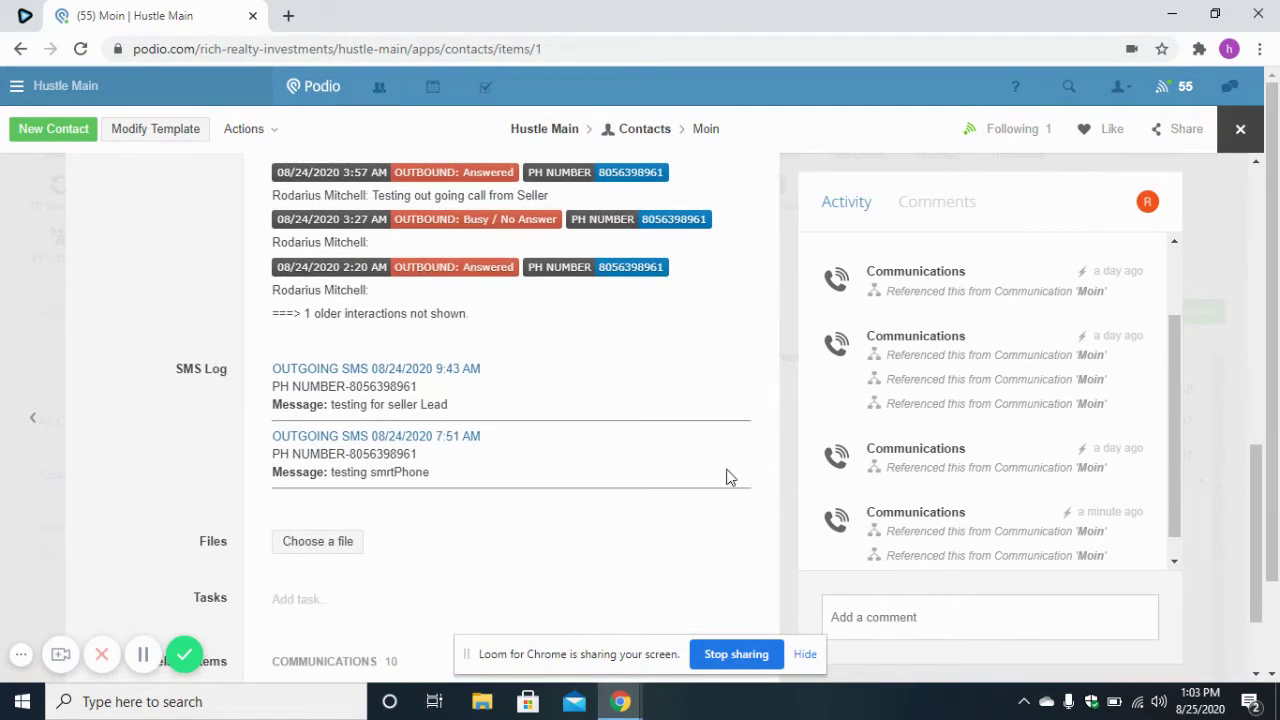
- Send the contact a text message by adding the comment "sms:test message" to the record
left_click(897, 631)
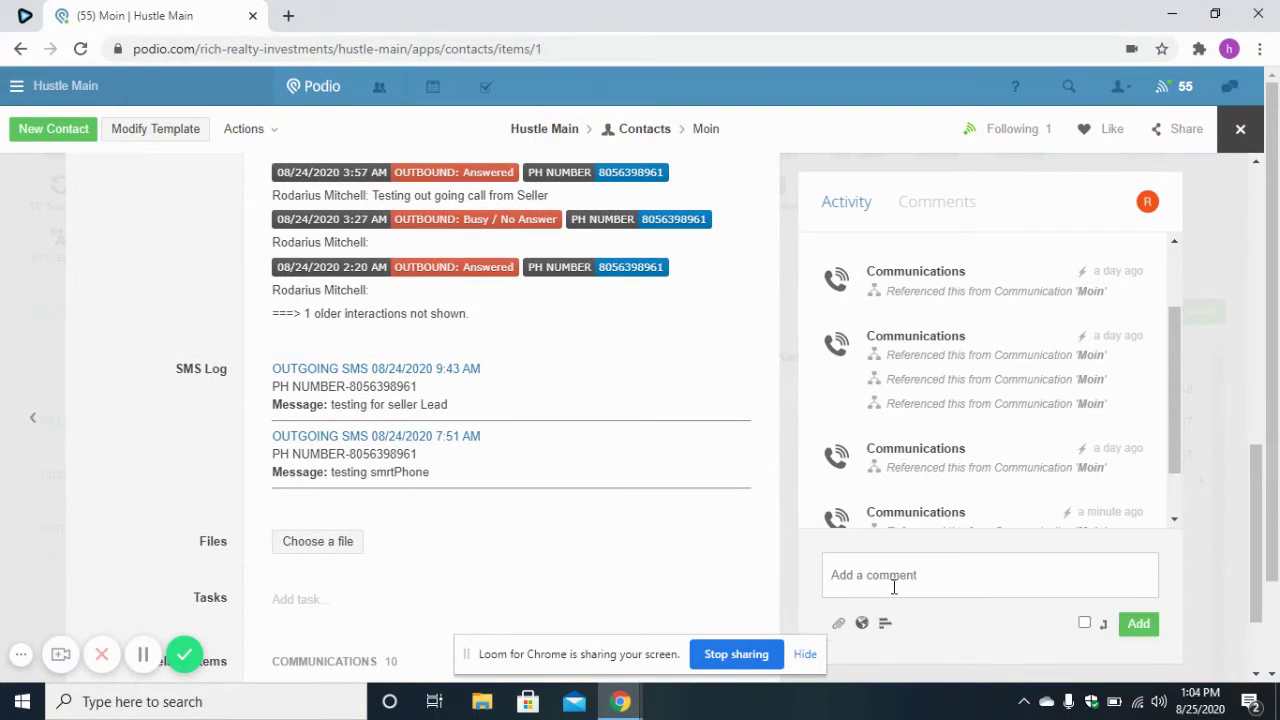
type("sms")
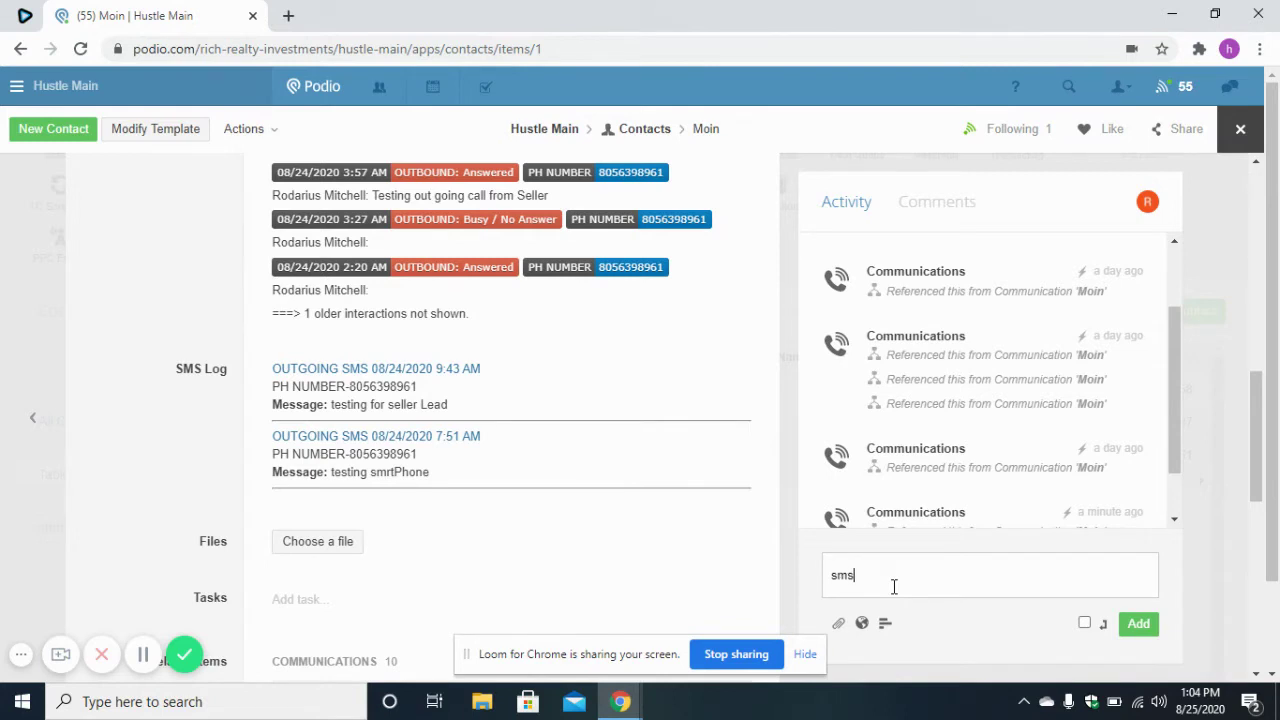
type(":test message")
left_click(1145, 630)
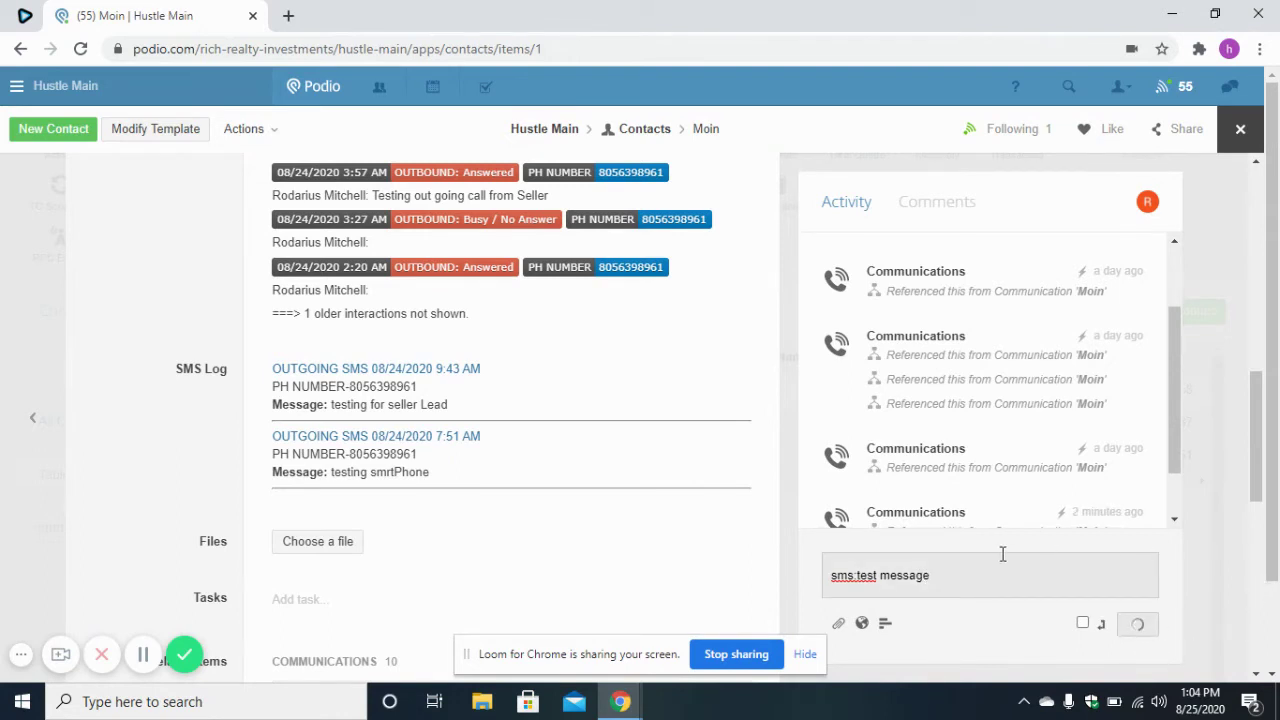
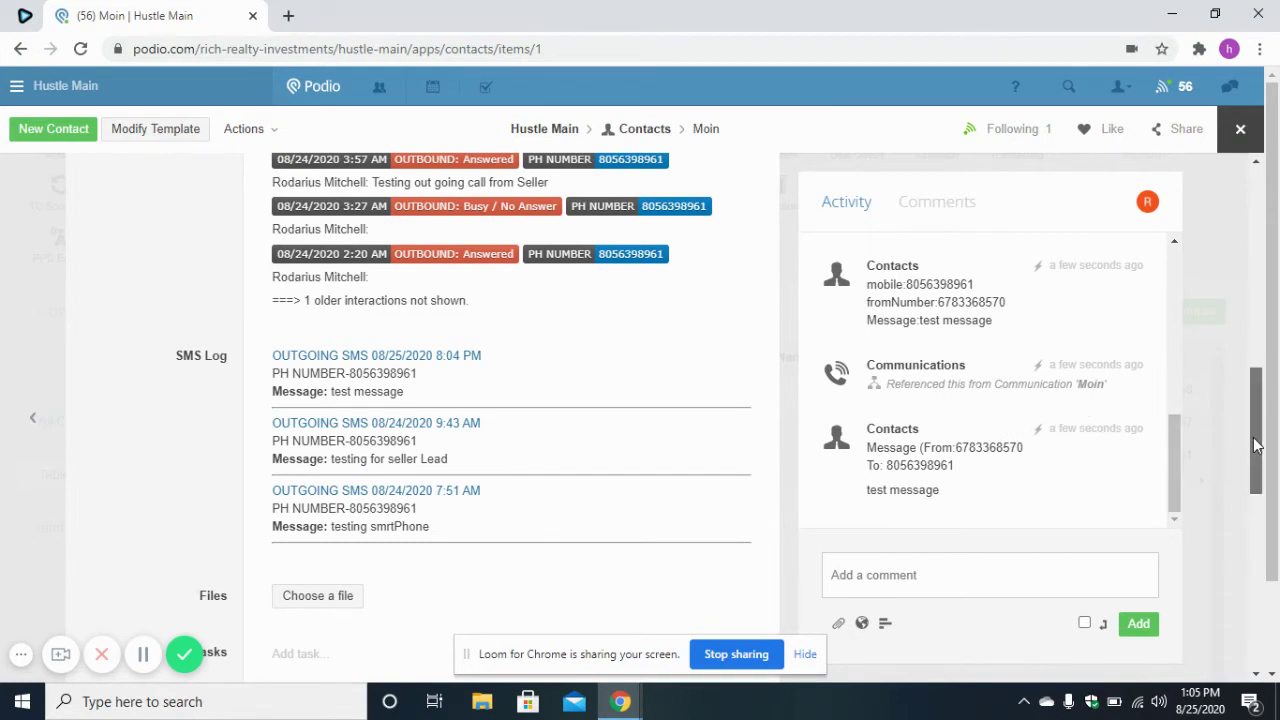
- Review the contact's logs, close the record, and open the Seller Leads app
left_click_drag(1260, 443, 1272, 288)
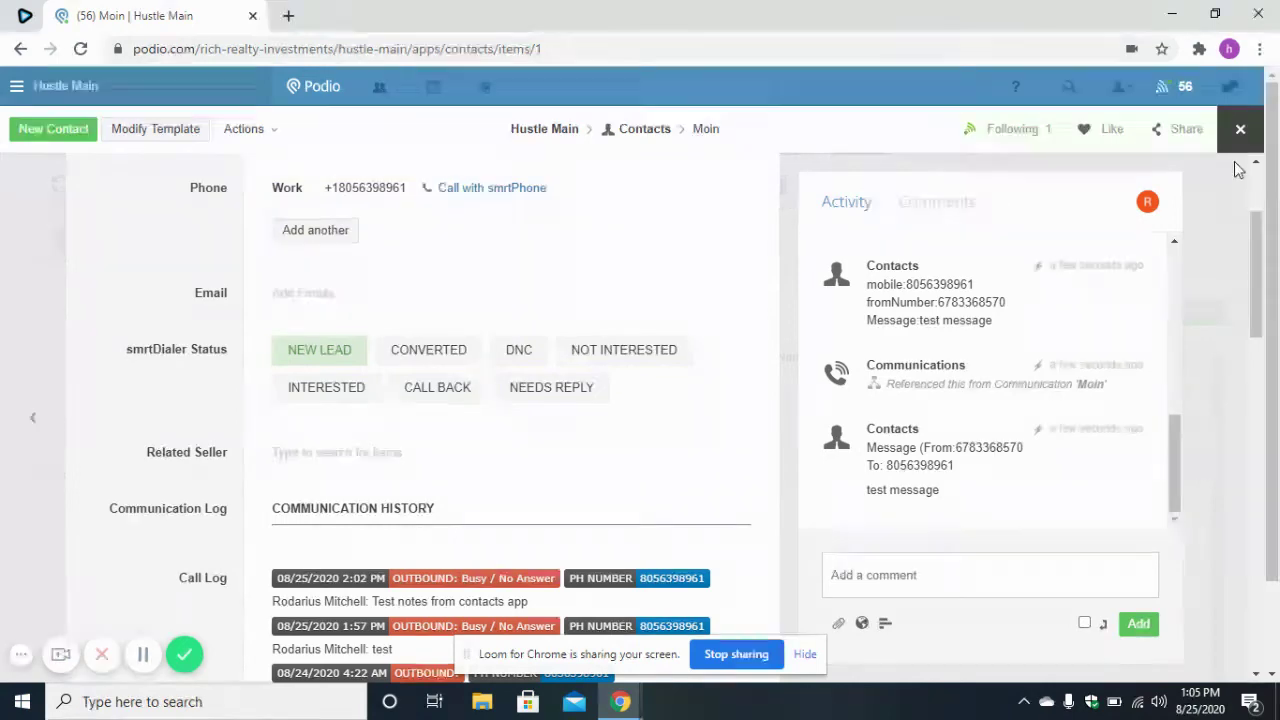
left_click(1242, 130)
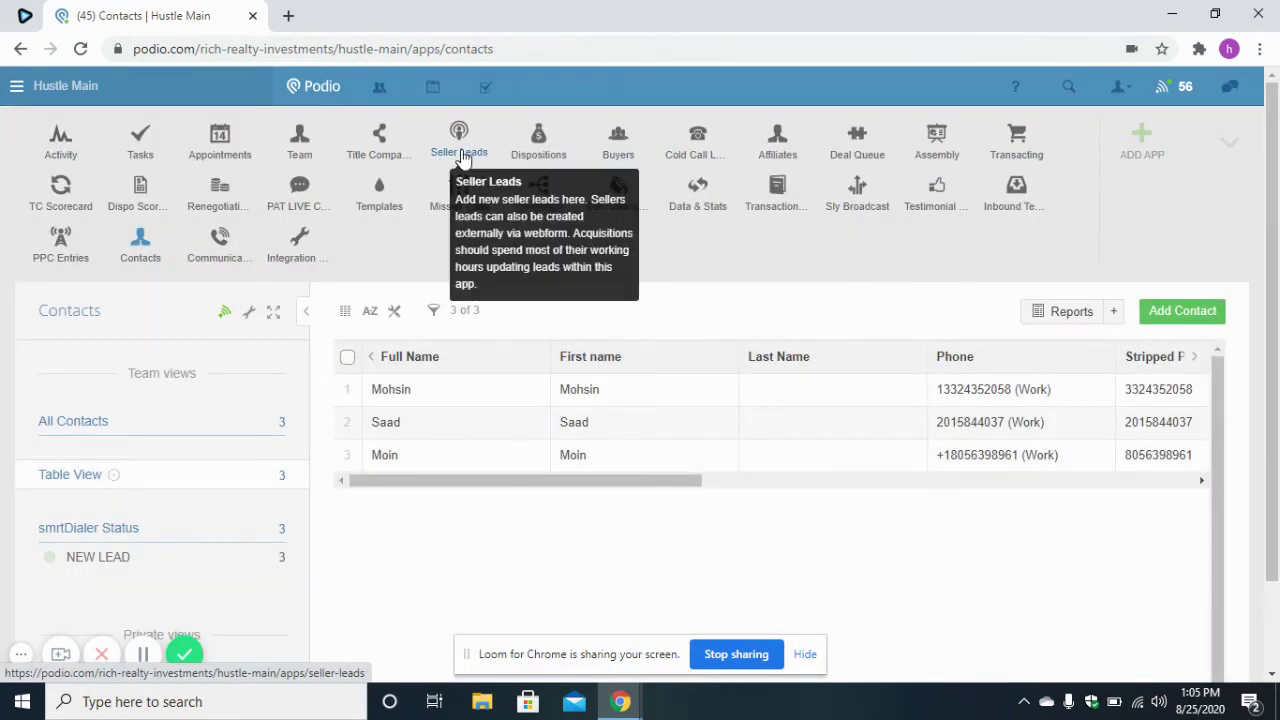
left_click(460, 157)
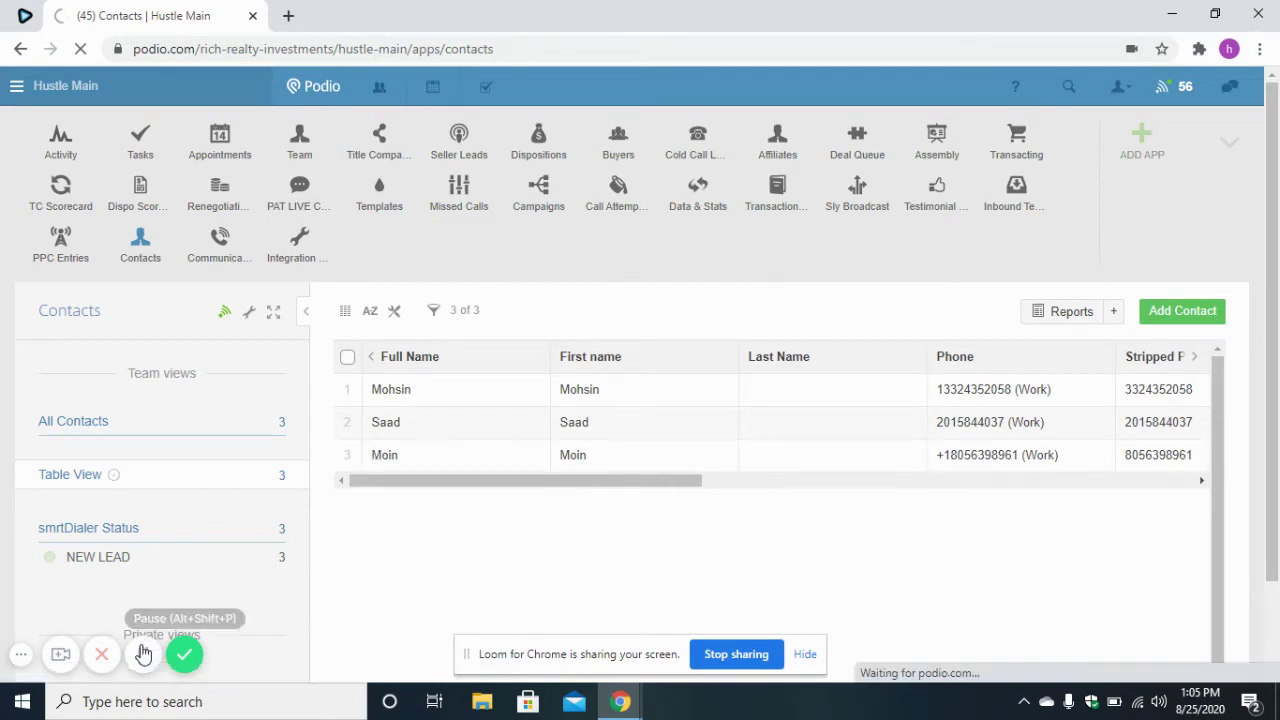
- Open the listed seller lead and inspect its Seller Phone field in the Seller Profile section
left_click(143, 654)
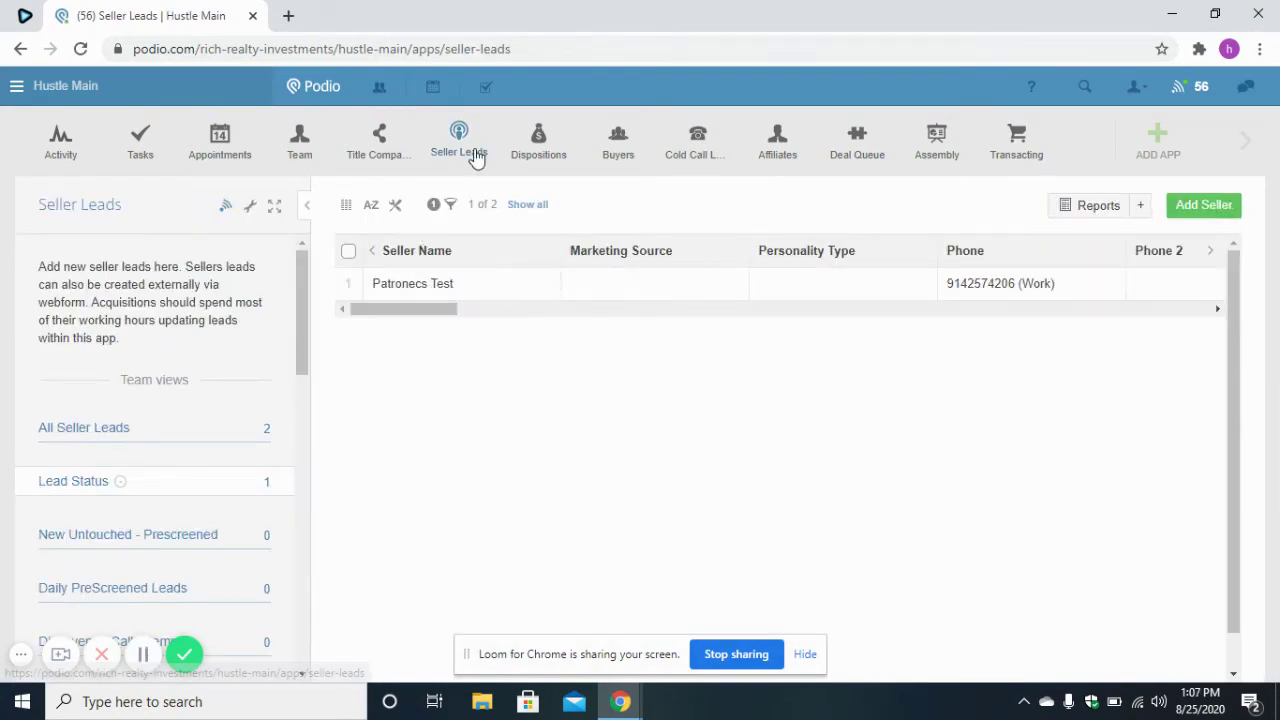
left_click(1241, 148)
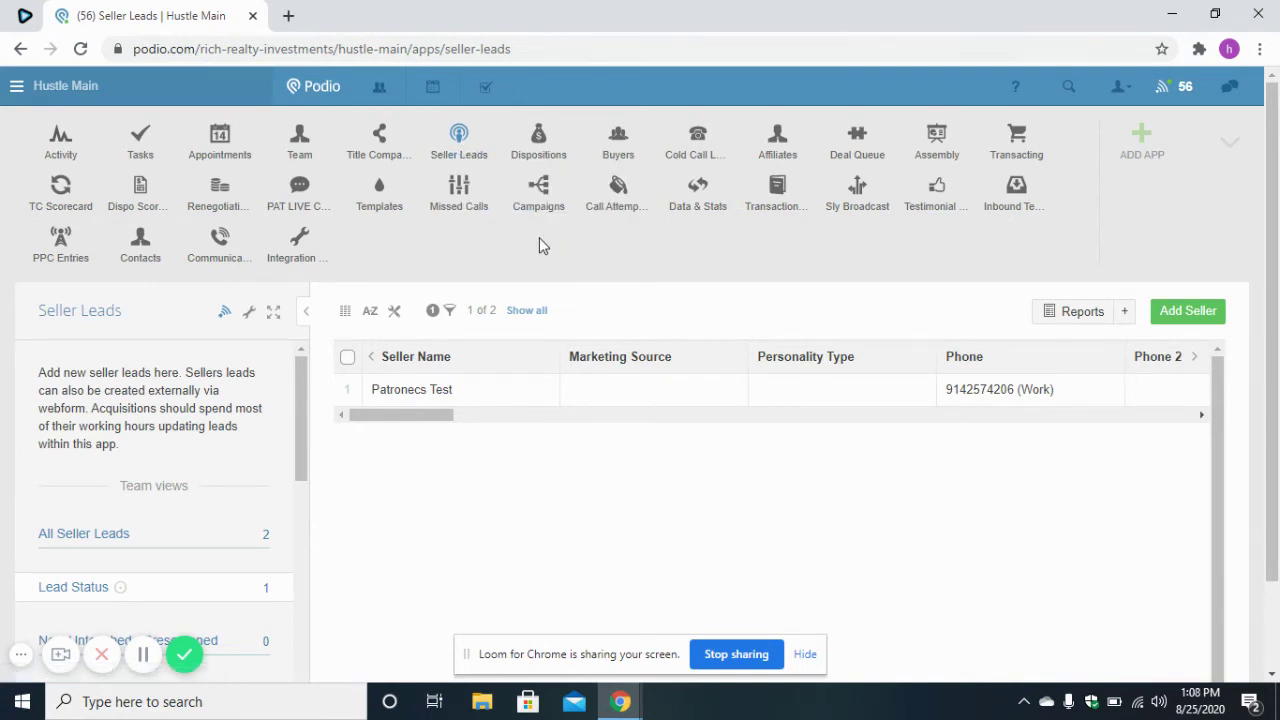
left_click(497, 383)
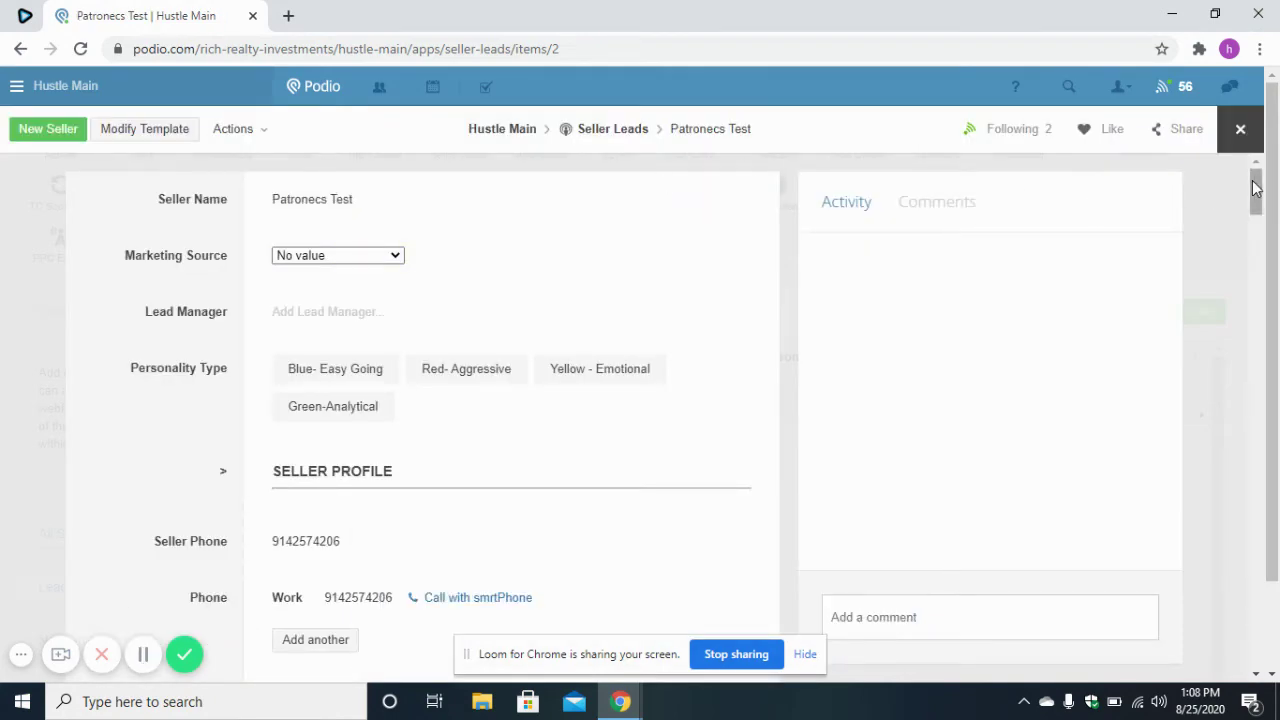
left_click_drag(1256, 188, 1258, 209)
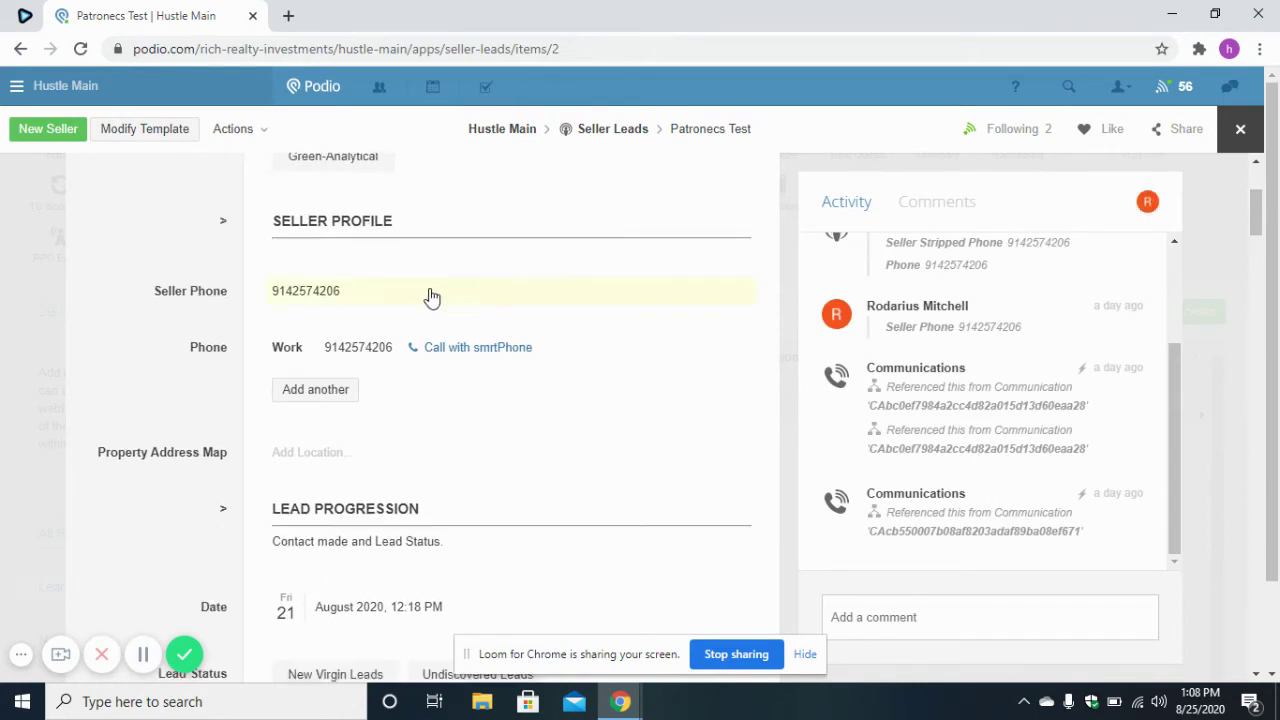
left_click(371, 291)
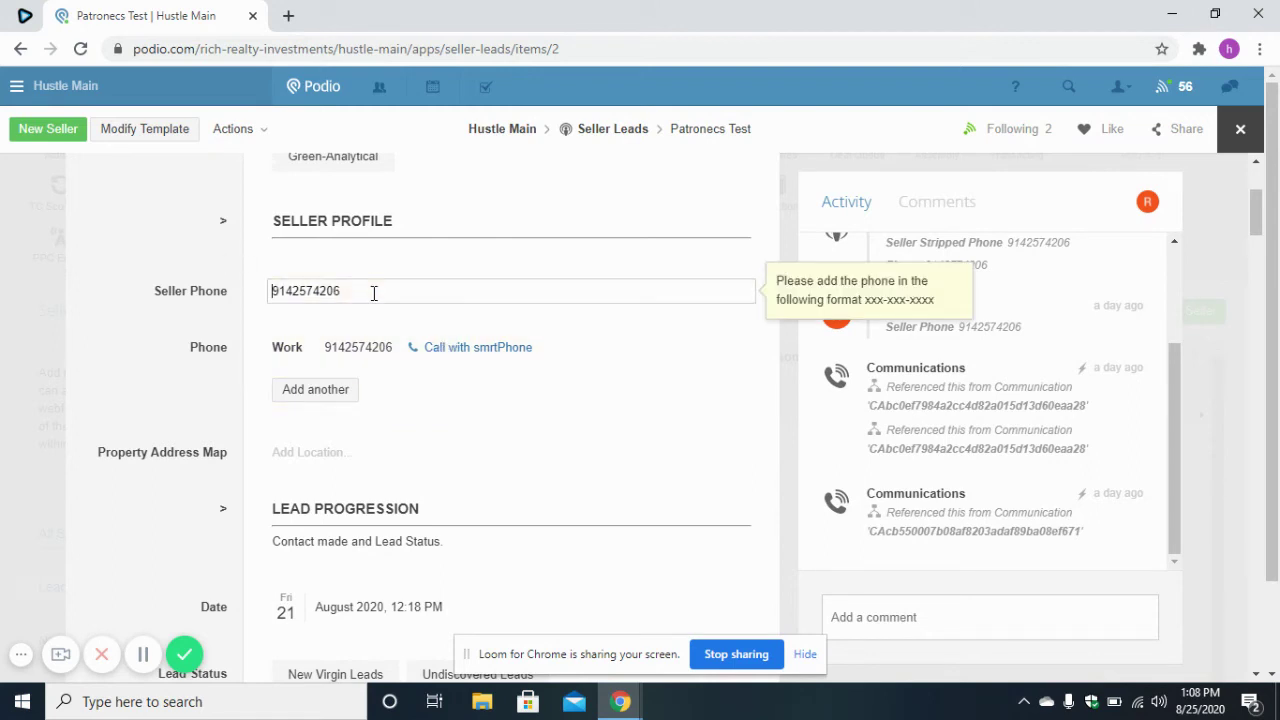
left_click(212, 313)
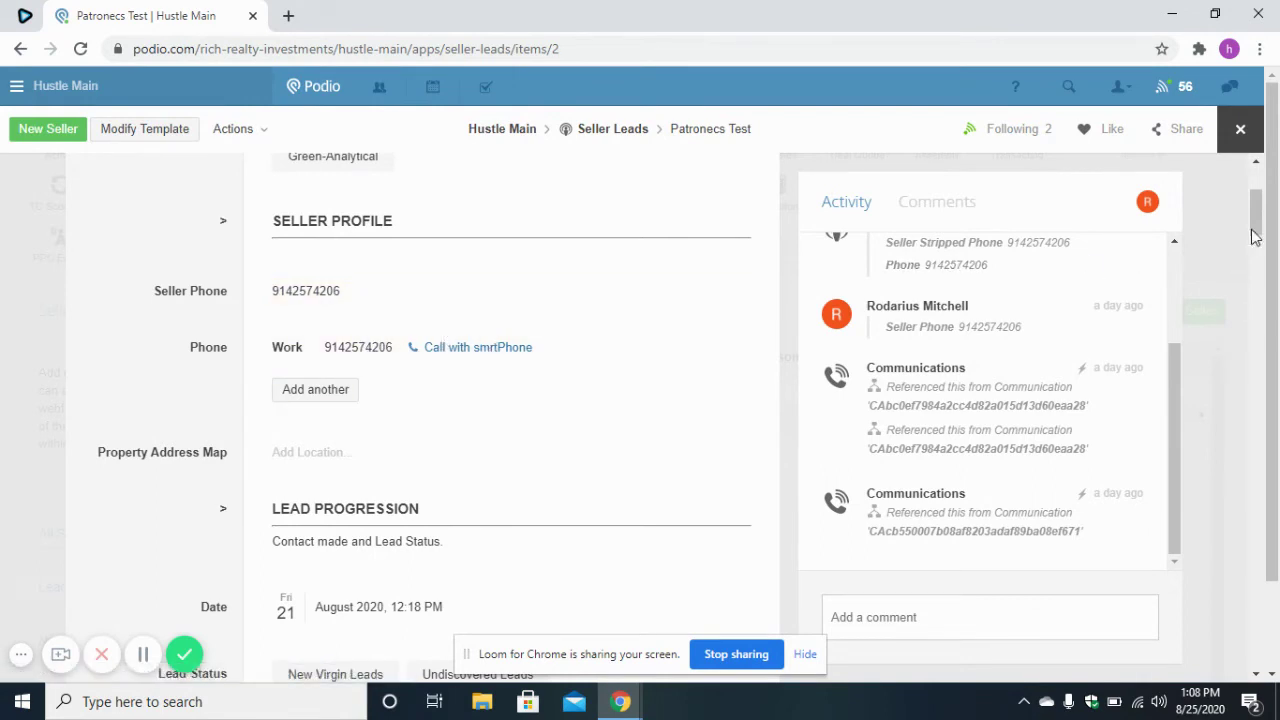
scroll(1260, 224, "up", 1)
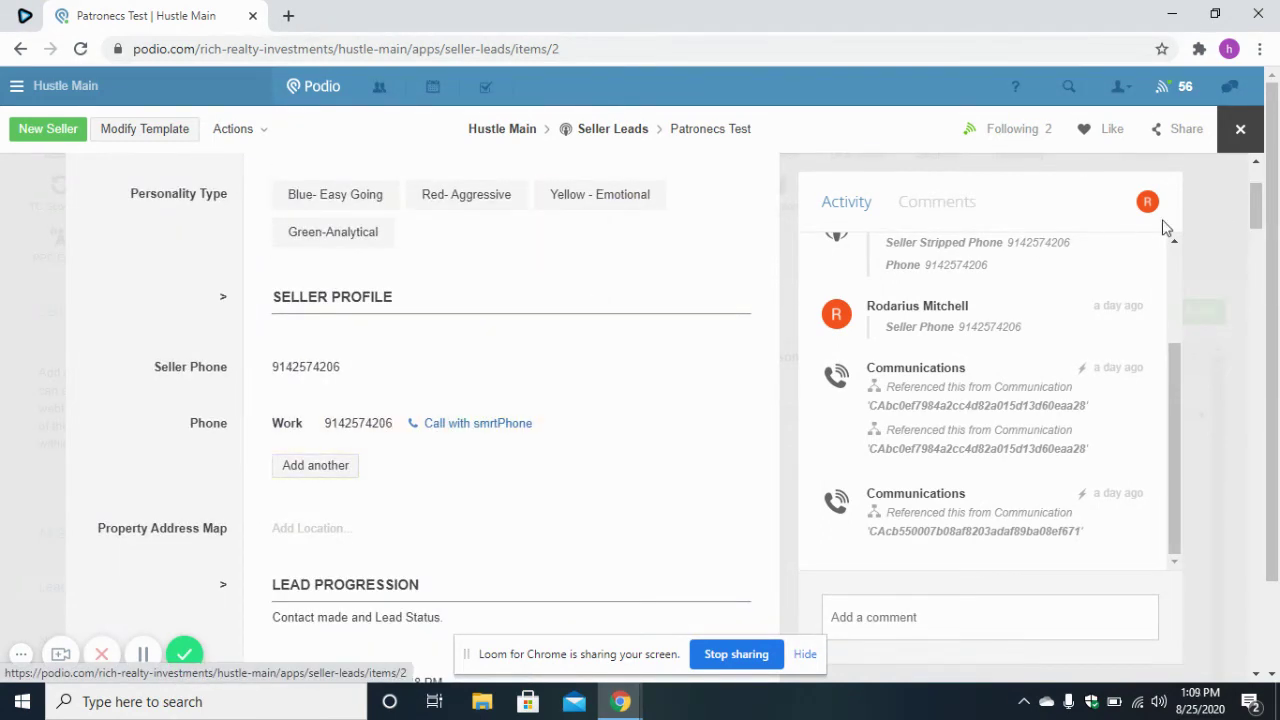
- Examine the Call Log and SMS Log in the seller lead's communication history
left_click_drag(1255, 208, 1266, 606)
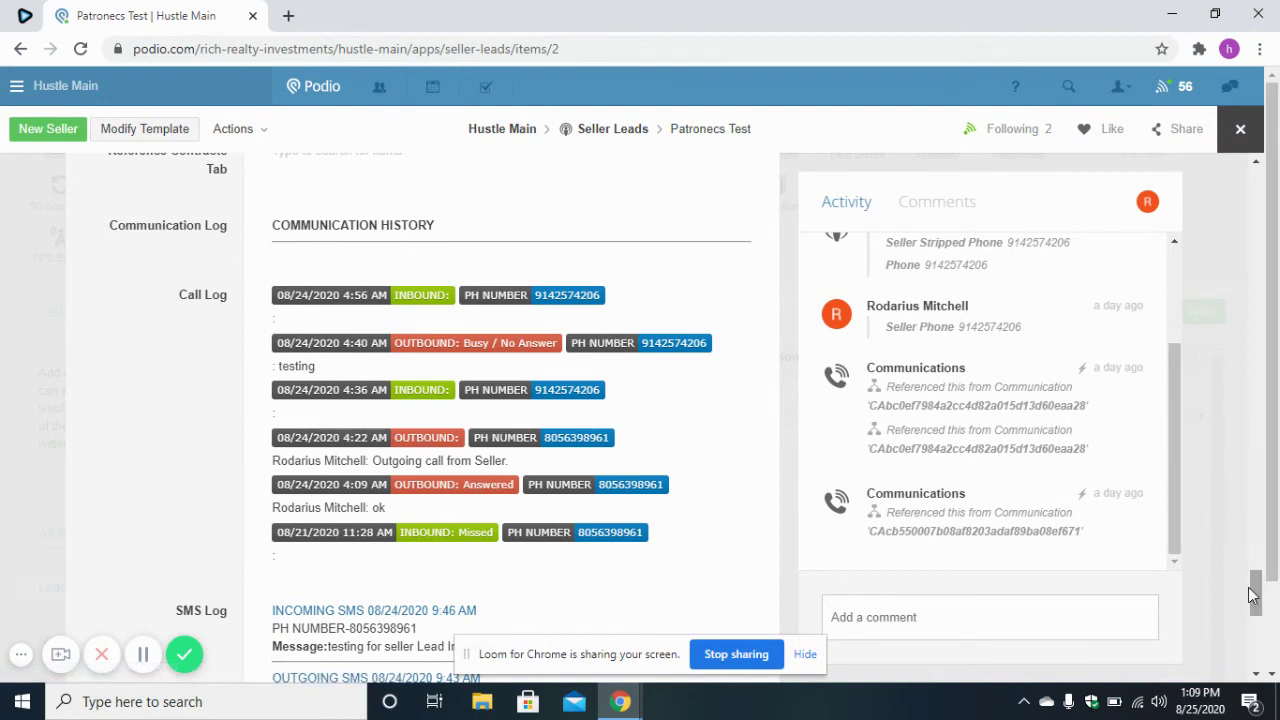
left_click_drag(1258, 590, 1258, 592)
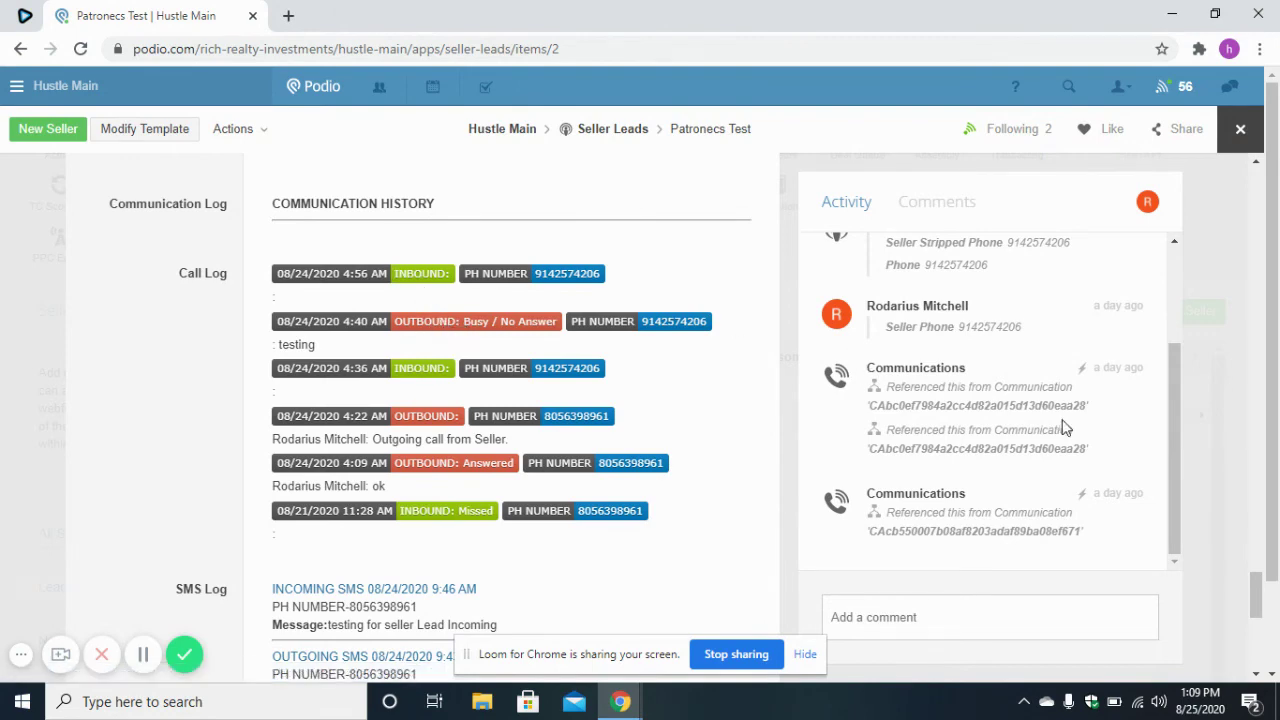
left_click_drag(1258, 600, 1262, 624)
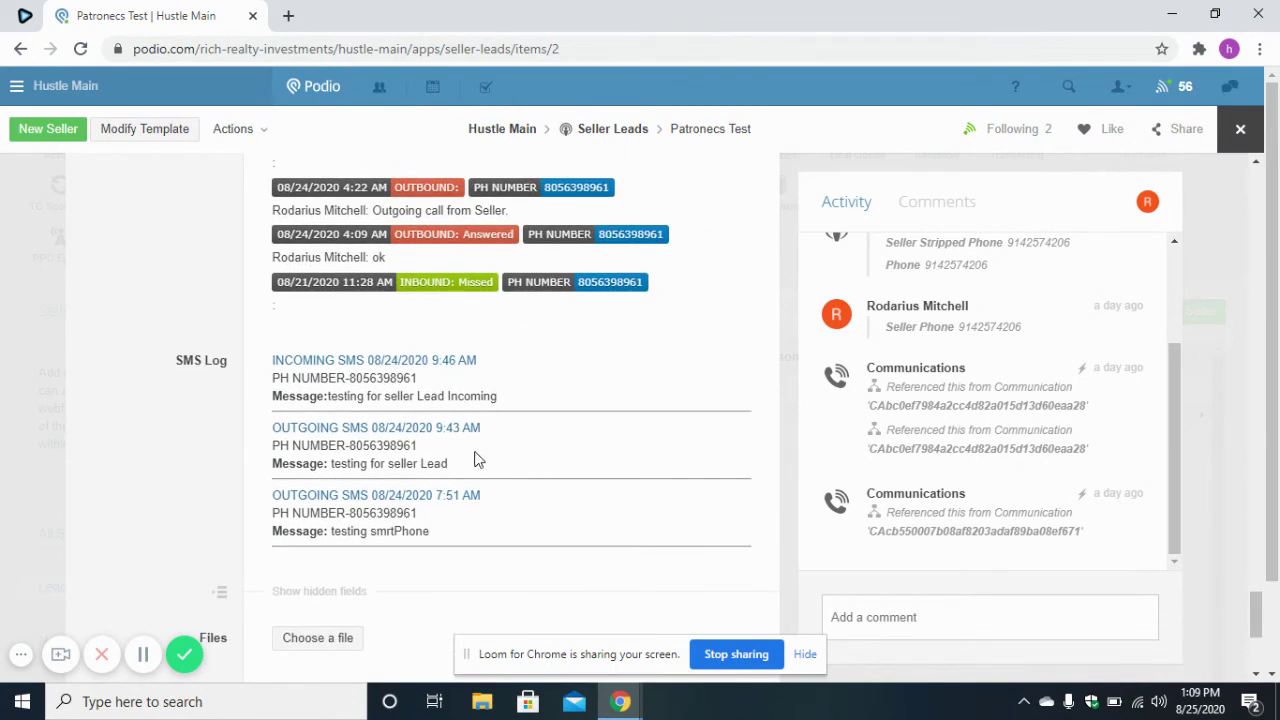
left_click(880, 612)
type("sms:ytfug")
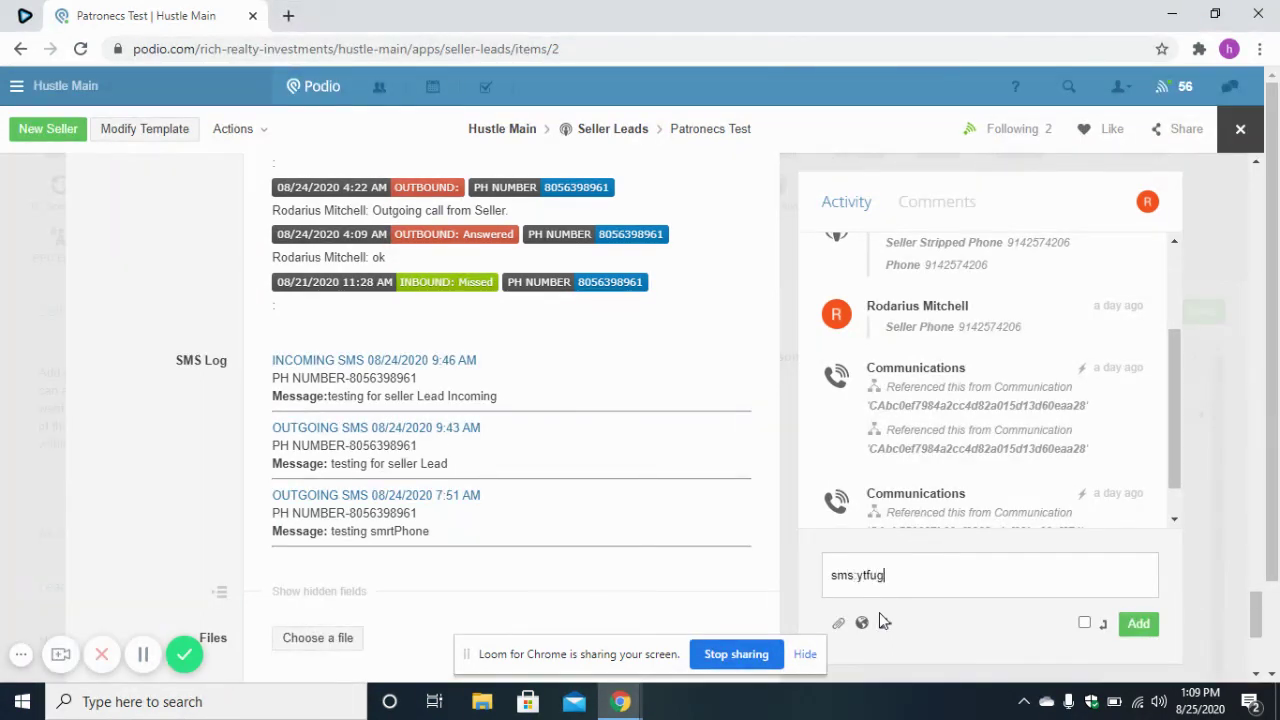
key("BackSpace")
key("BackSpace")
key("BackSpace")
key("BackSpace")
key("BackSpace")
key("BackSpace")
key("BackSpace")
key("BackSpace")
key("BackSpace")
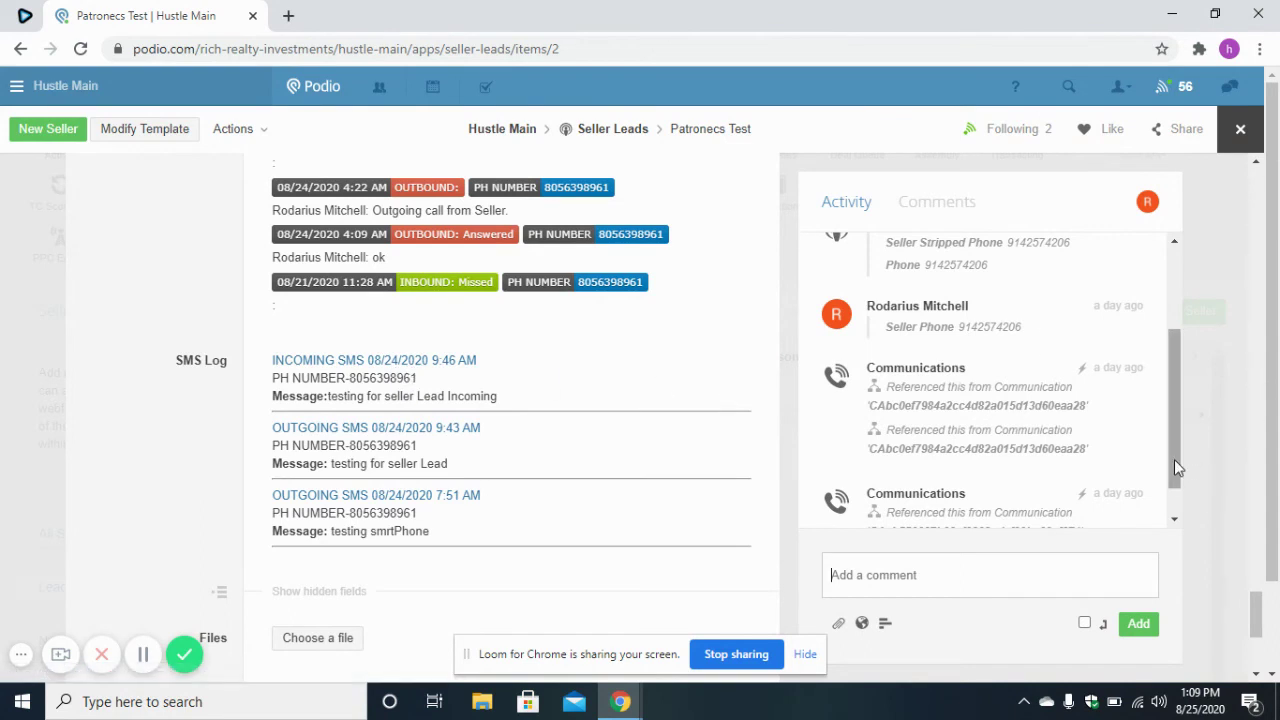
- Review the seller lead's activity feed, close the record, and open the Integration Settings app
left_click_drag(1174, 458, 1183, 363)
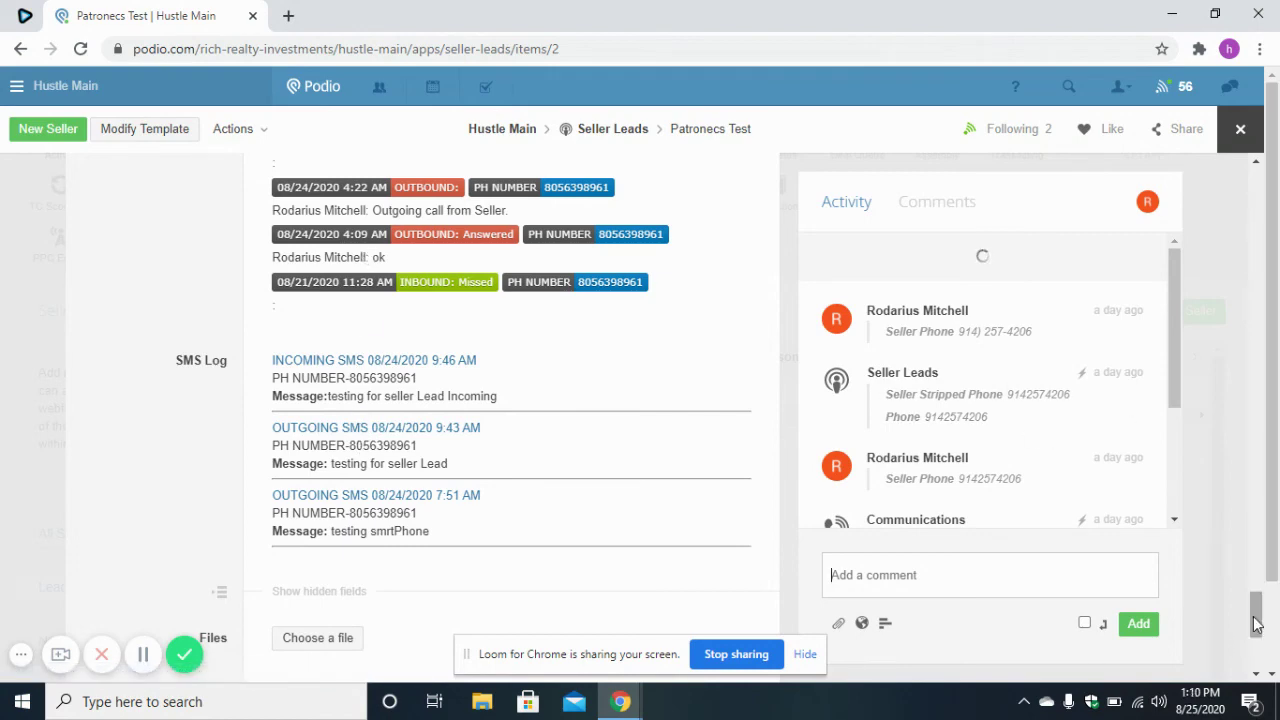
left_click_drag(1256, 614, 1238, 222)
left_click(1236, 131)
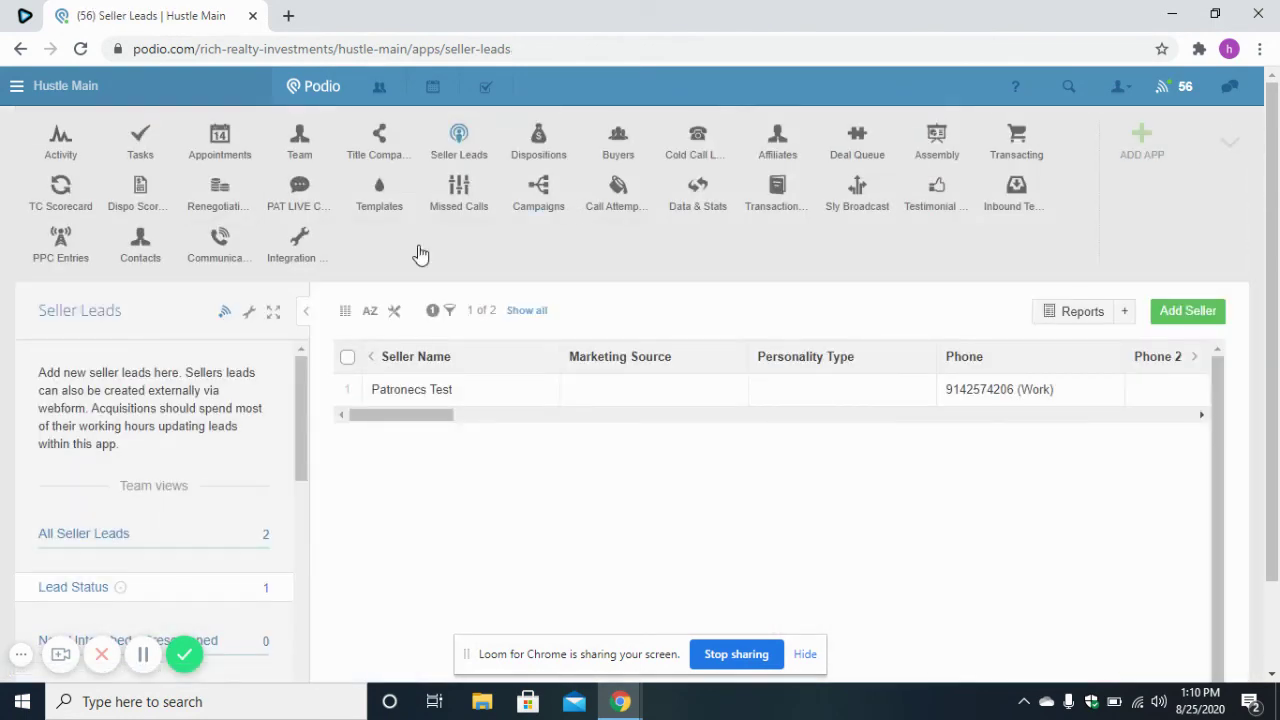
left_click(312, 250)
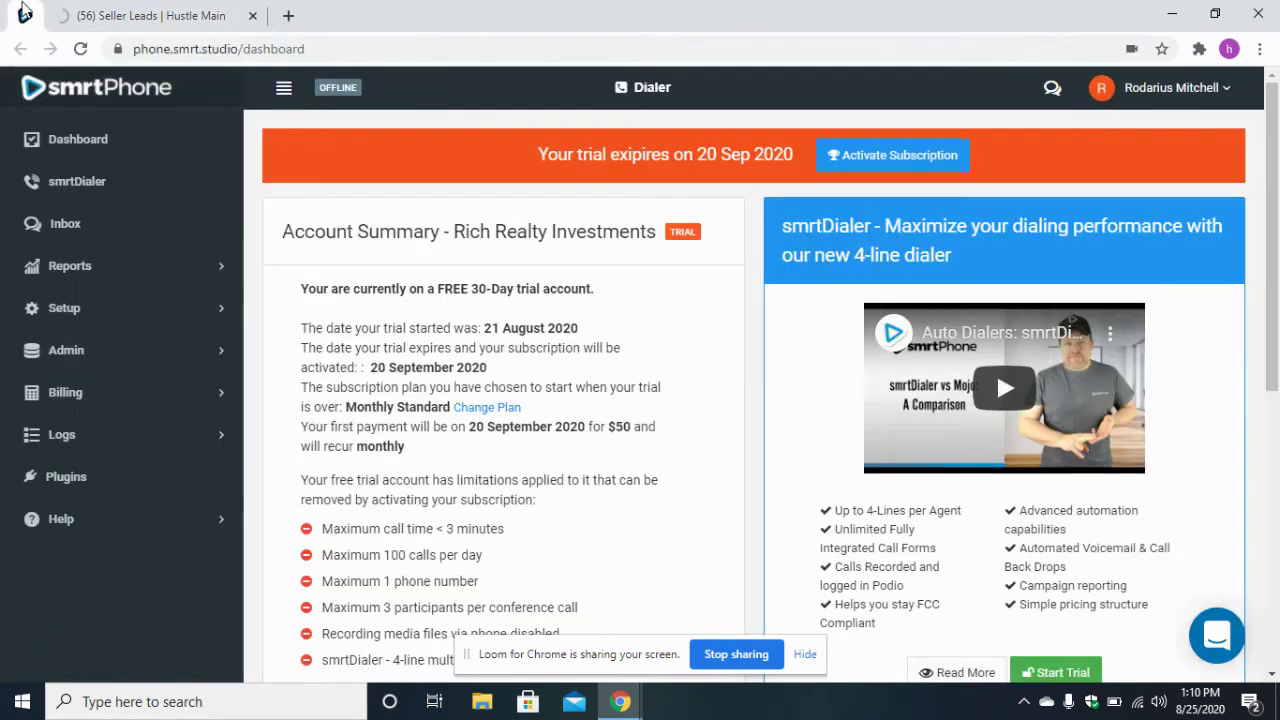
- Switch to smrtPhone and try to open the Phone Numbers page in its Admin section
left_click(220, 356)
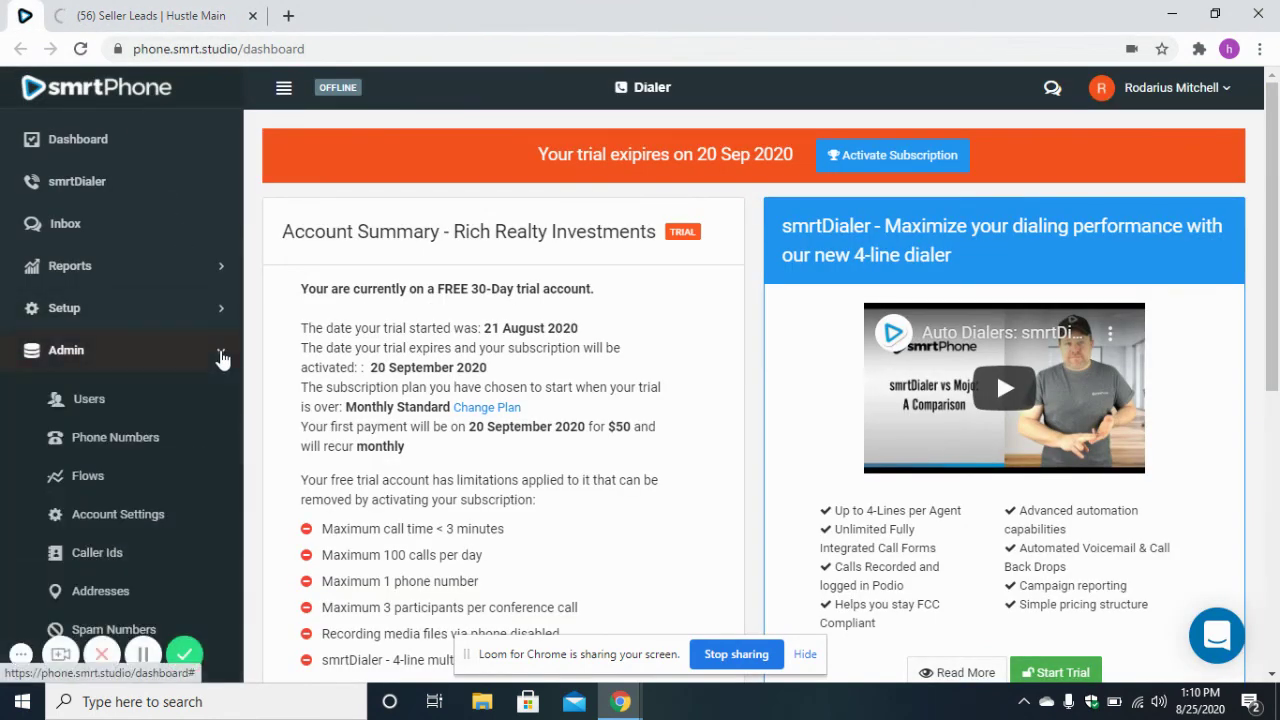
left_click(110, 440)
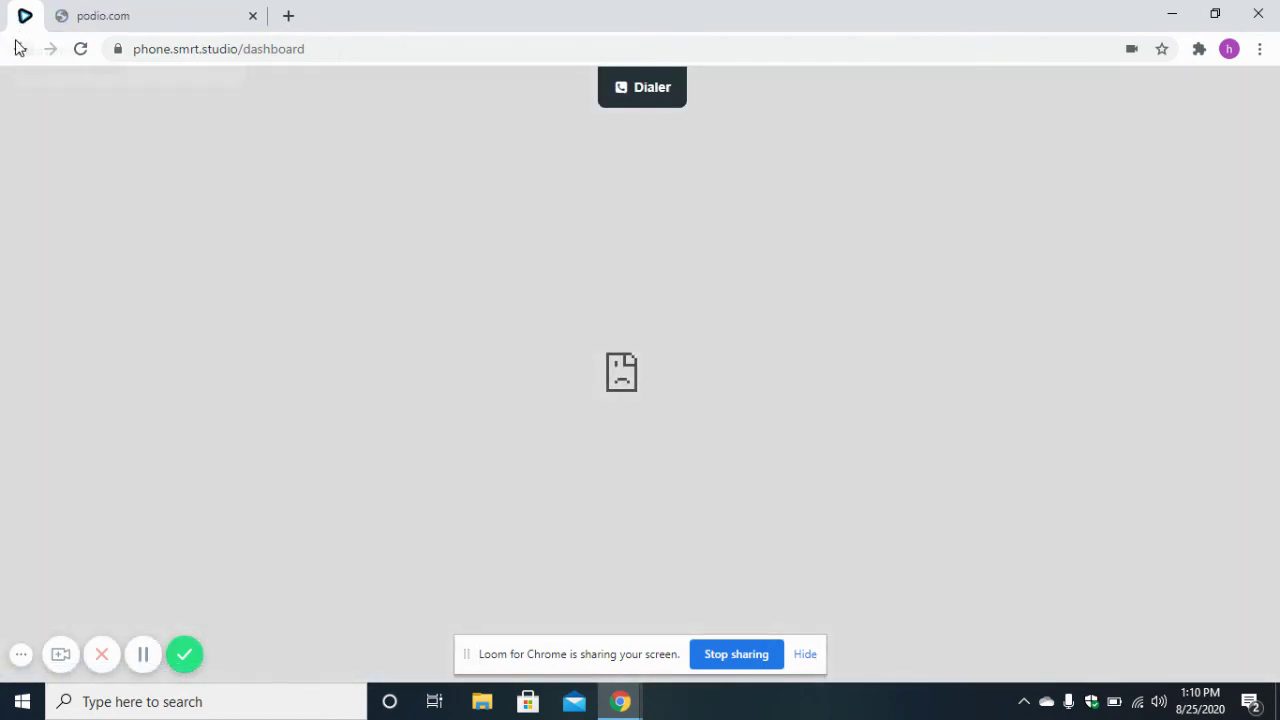
left_click(18, 50)
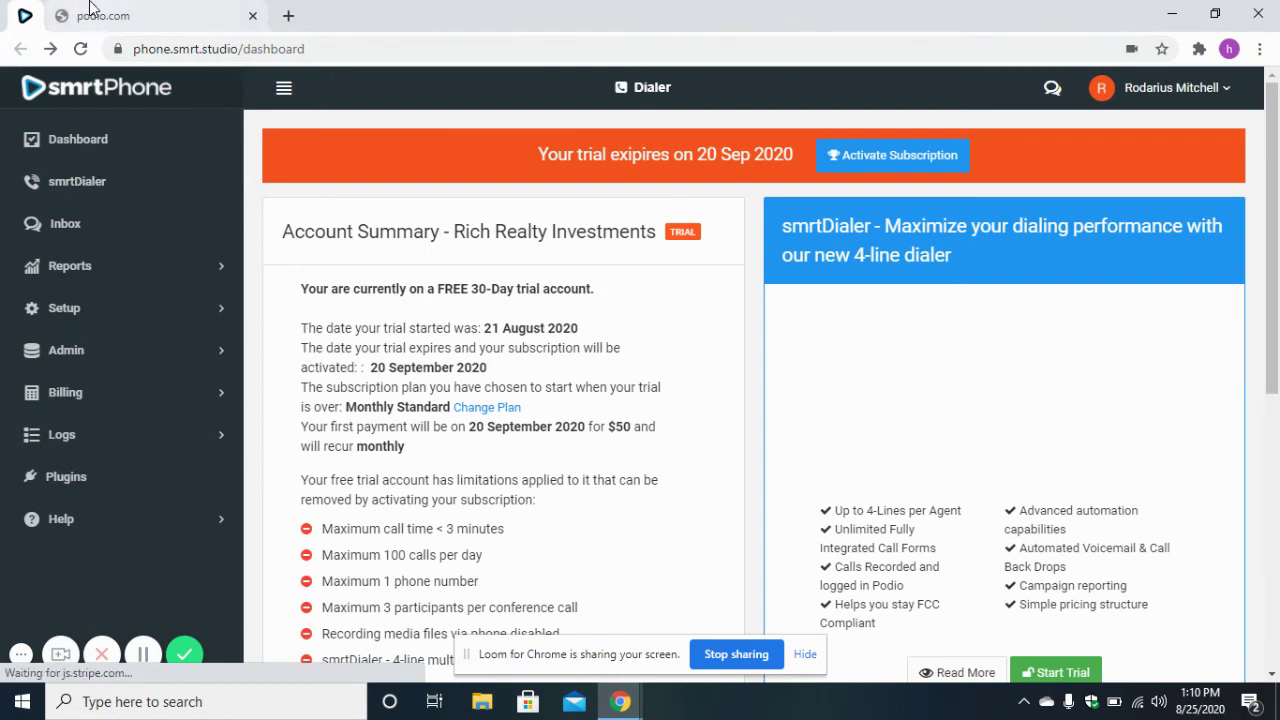
left_click(218, 357)
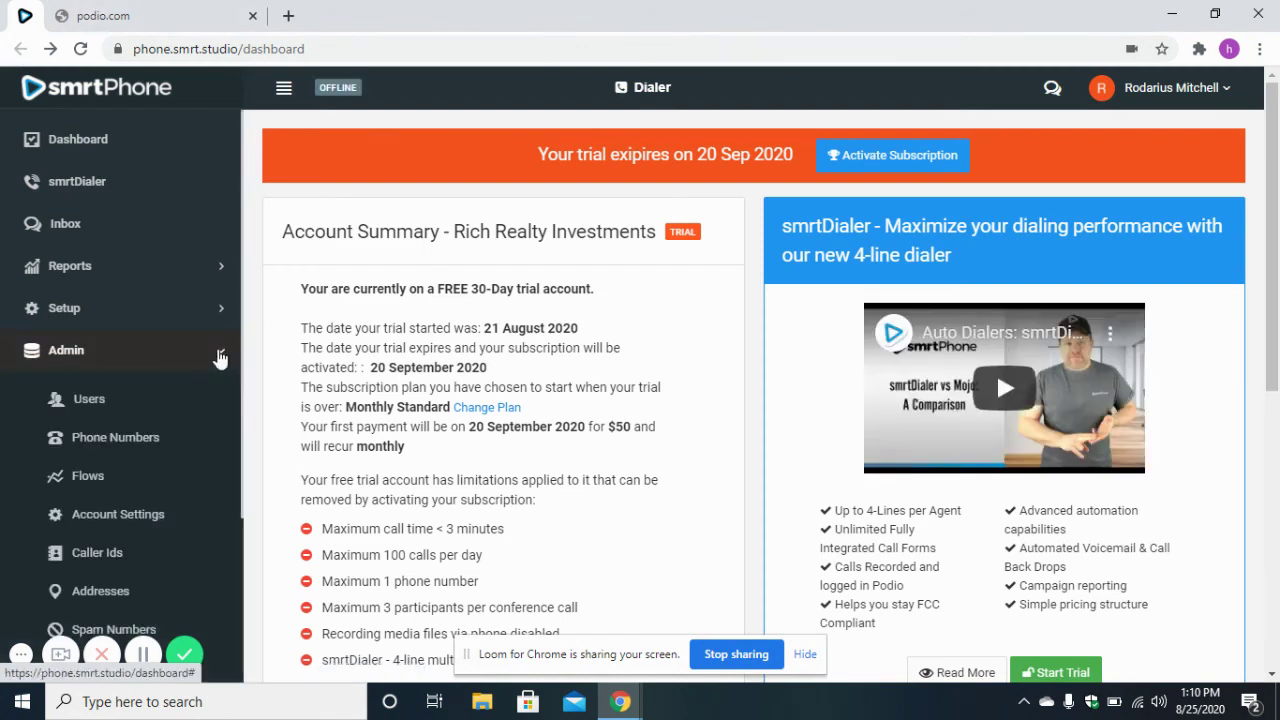
left_click(151, 437)
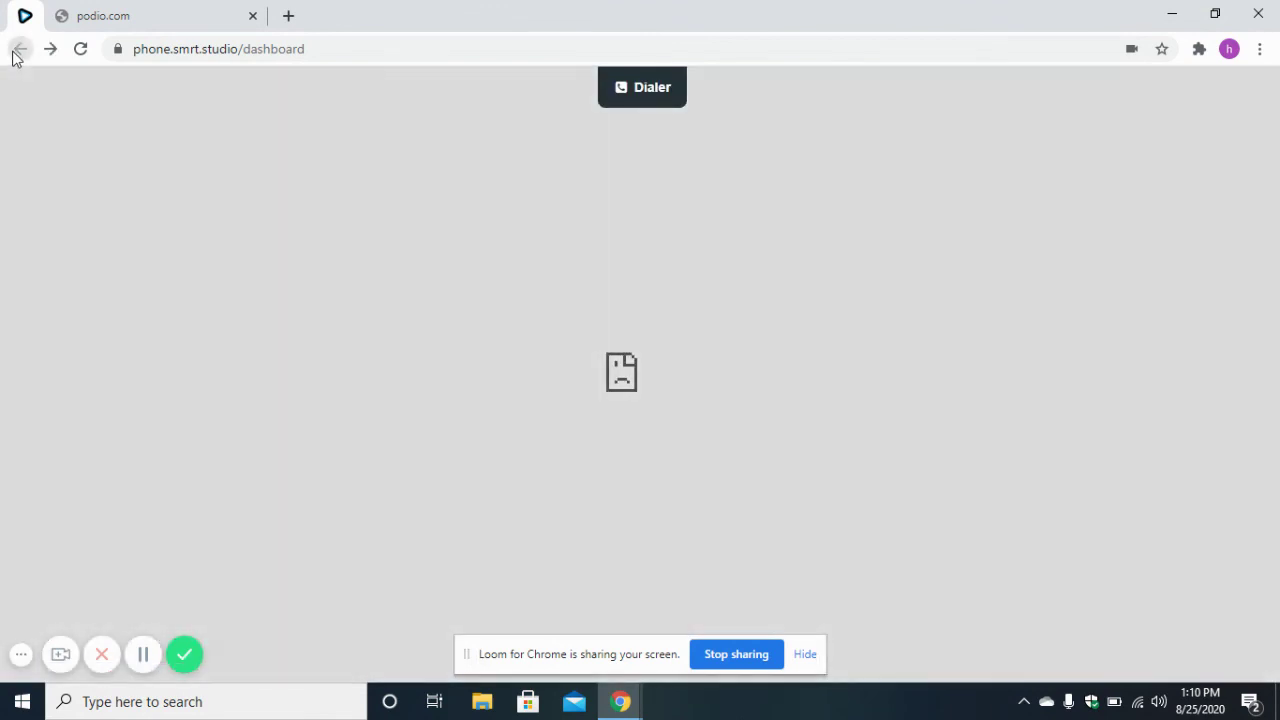
double_click(18, 50)
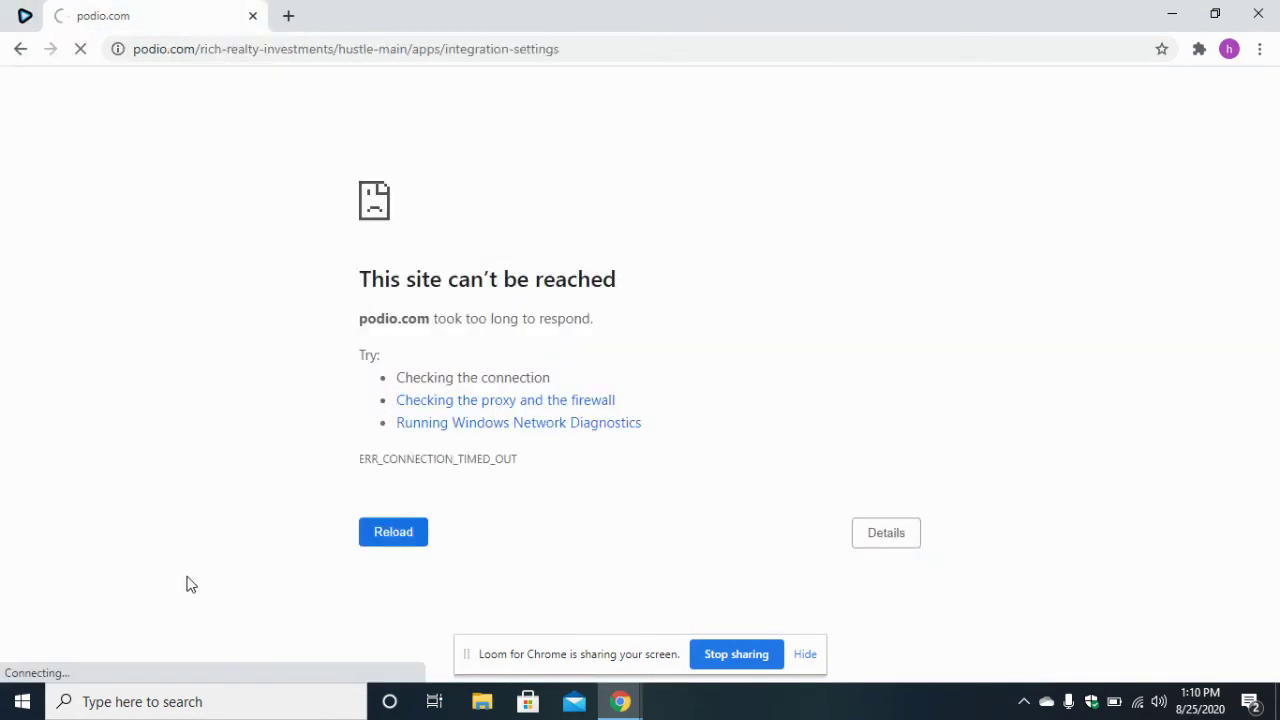
left_click(20, 48)
mouse_move(160, 650)
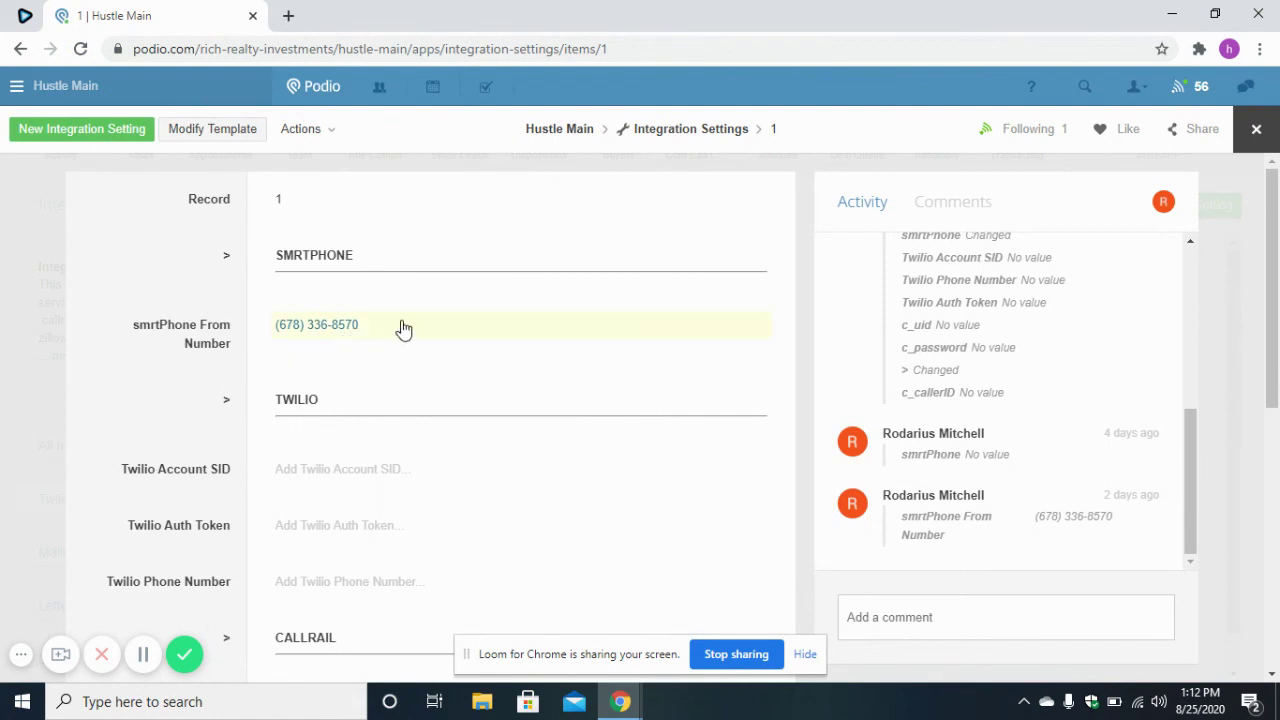
- Compare the record's smrtPhone From Number with the number on smrtPhone's Phone Numbers page, then close the Podio integration record
left_click(14, 8)
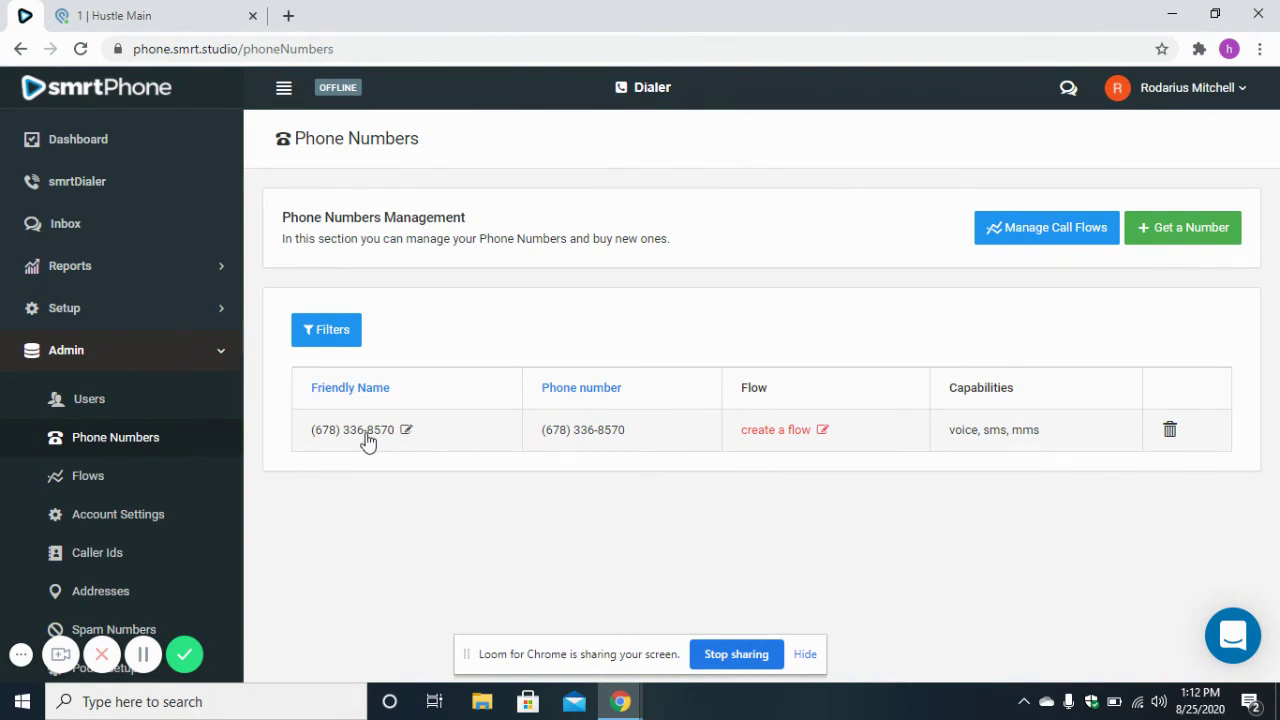
left_click(157, 12)
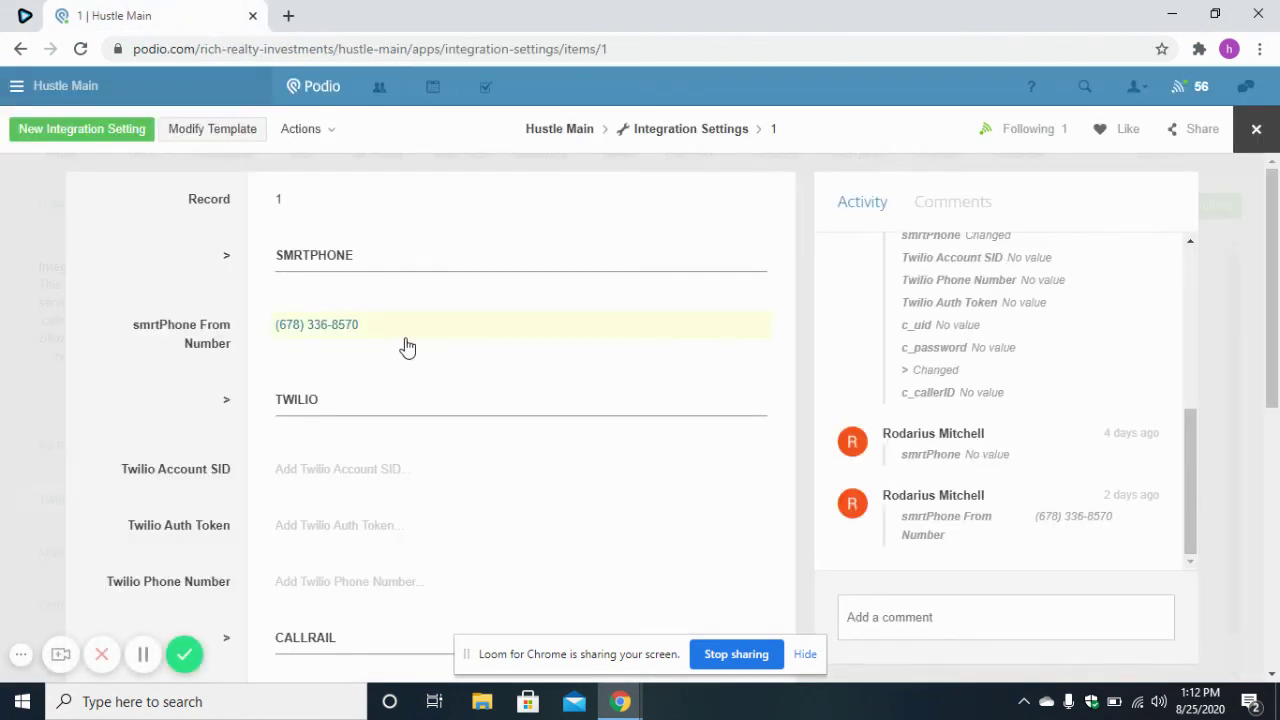
left_click(24, 15)
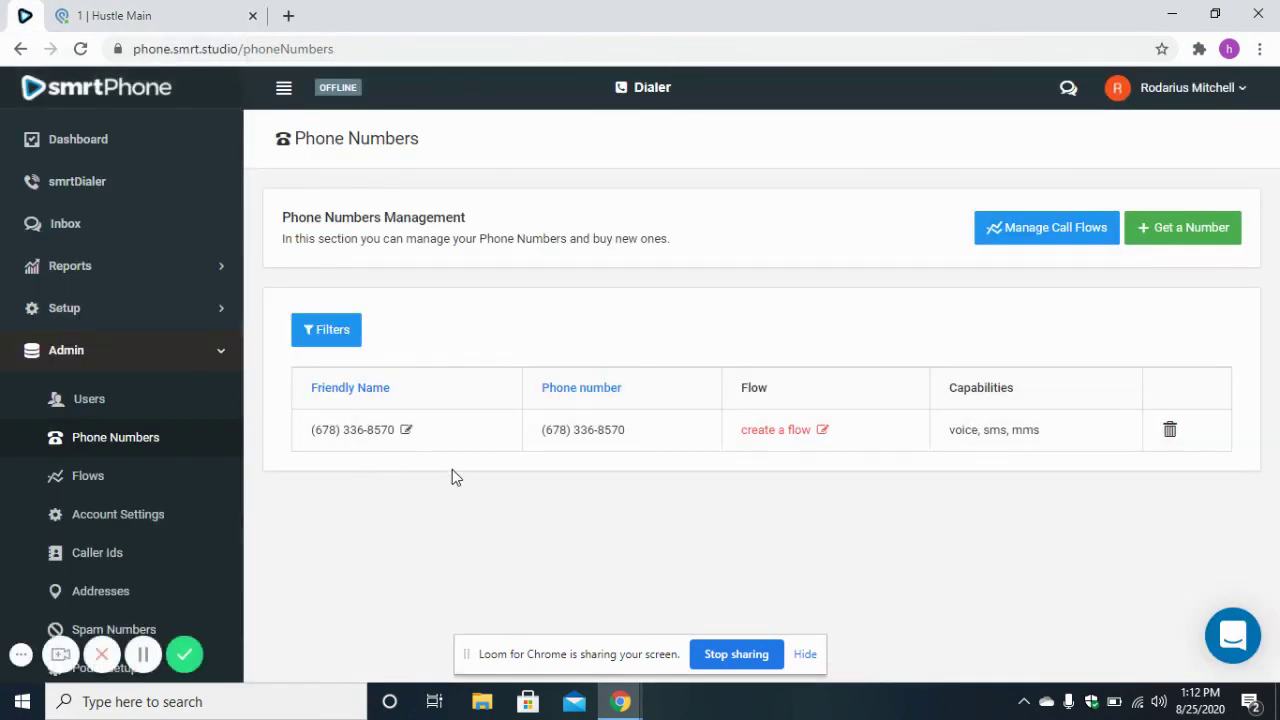
left_click(209, 12)
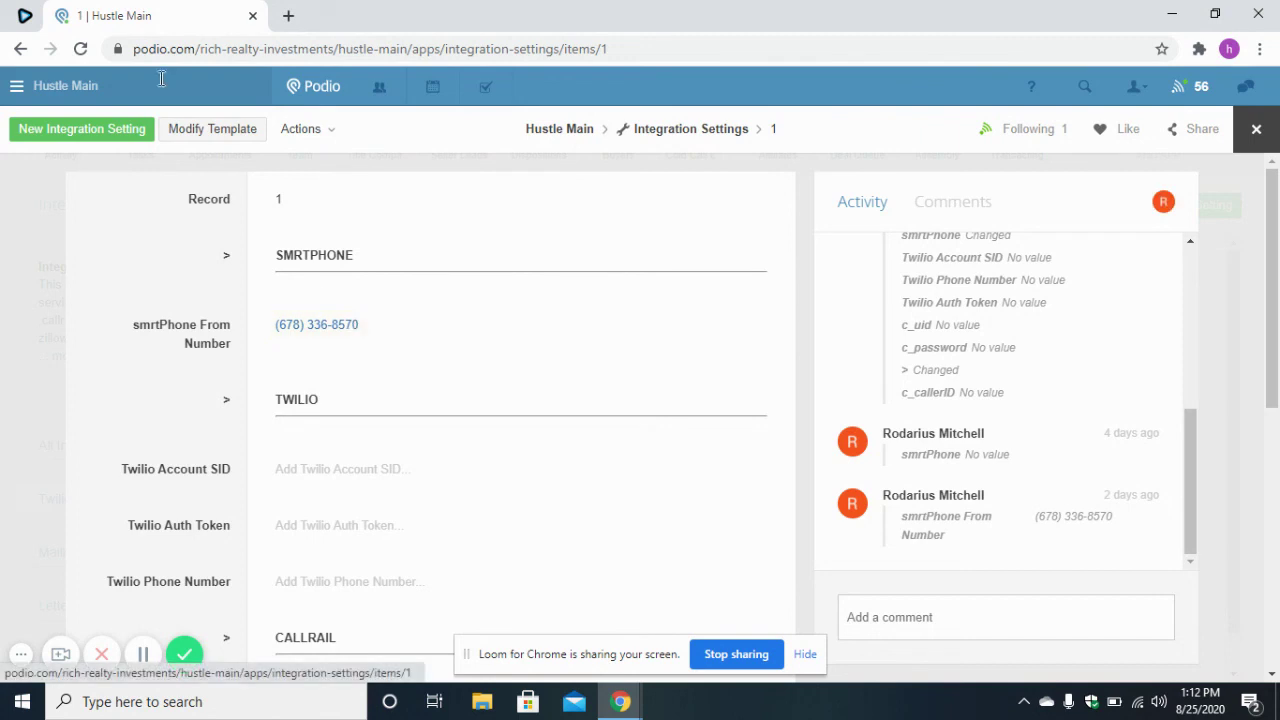
left_click(25, 14)
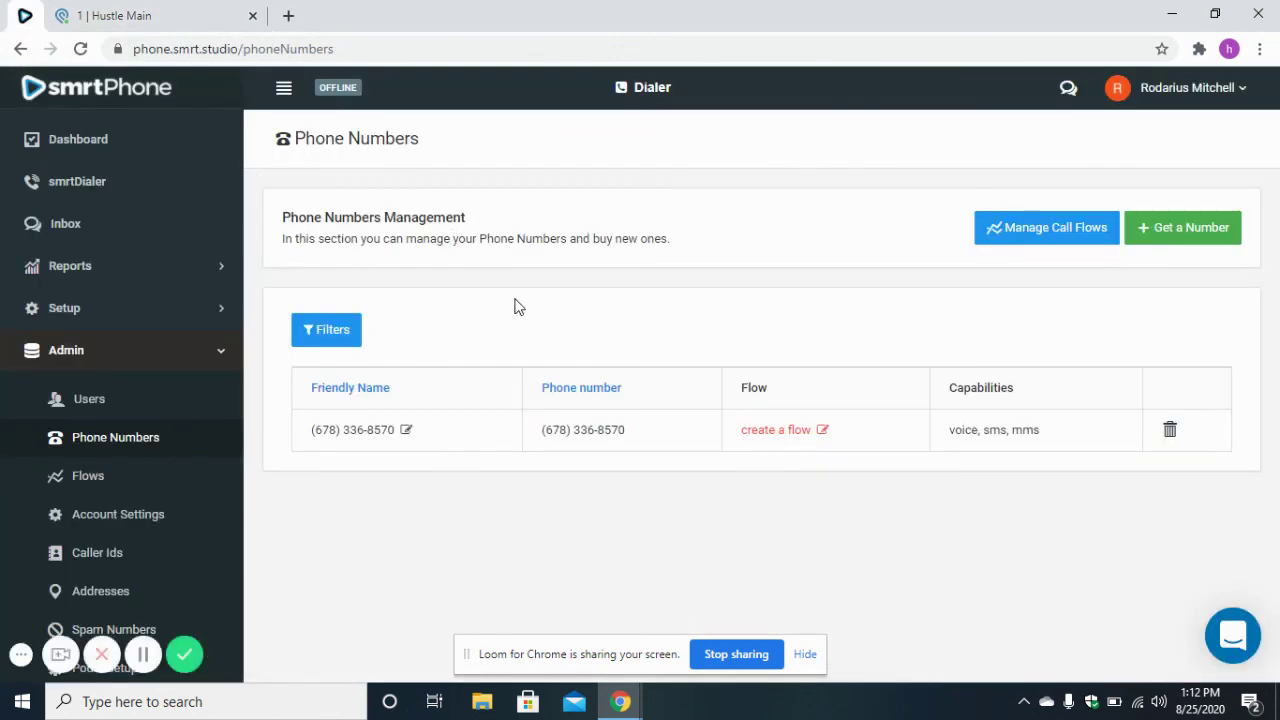
left_click(122, 8)
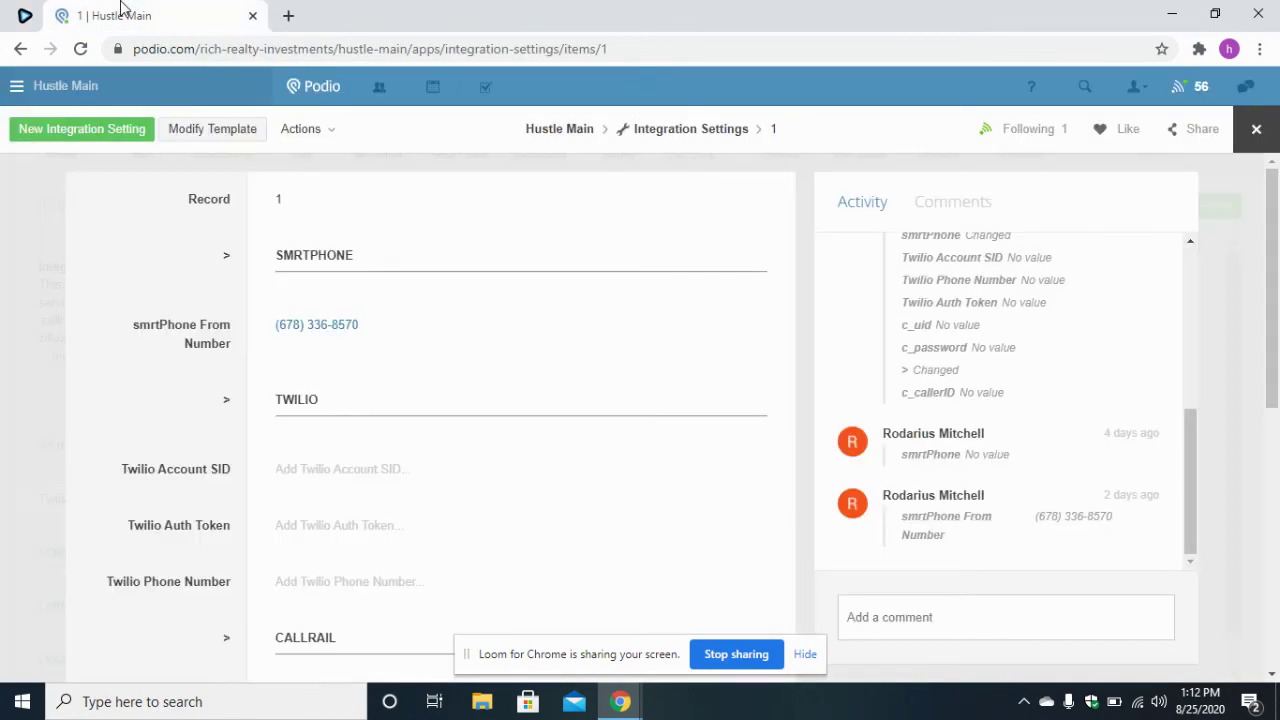
left_click(1257, 130)
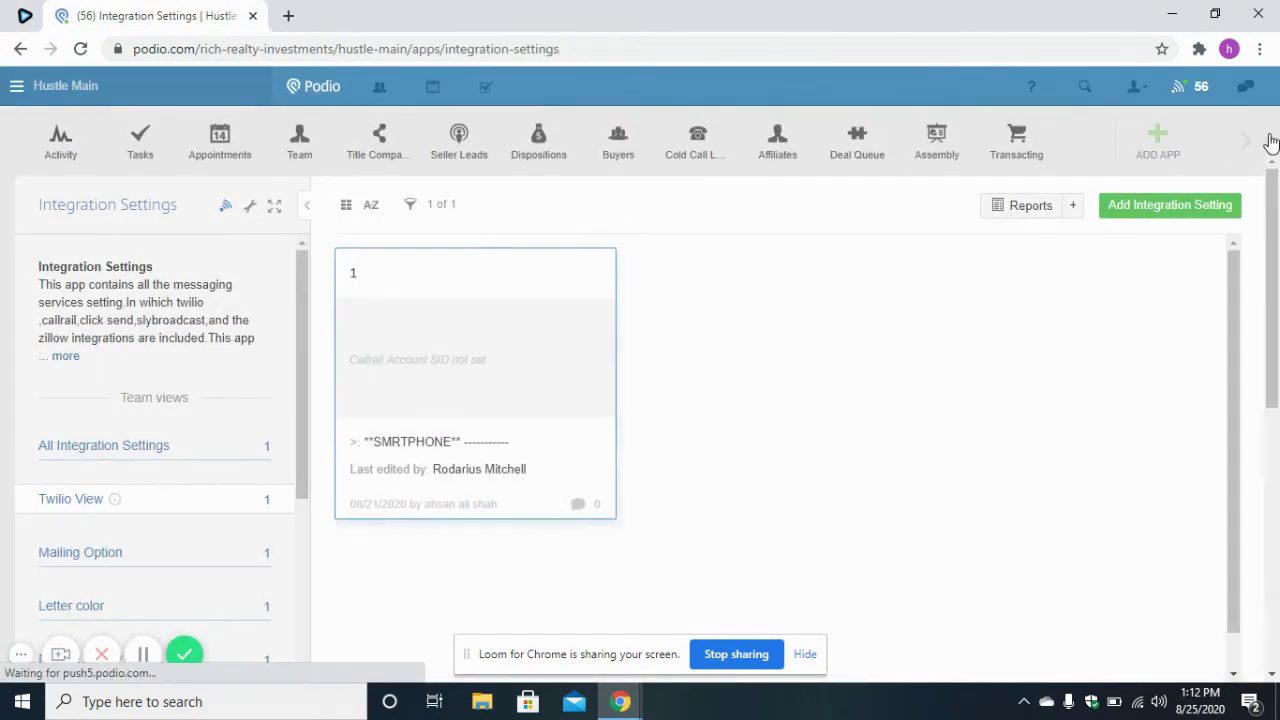
left_click(1233, 141)
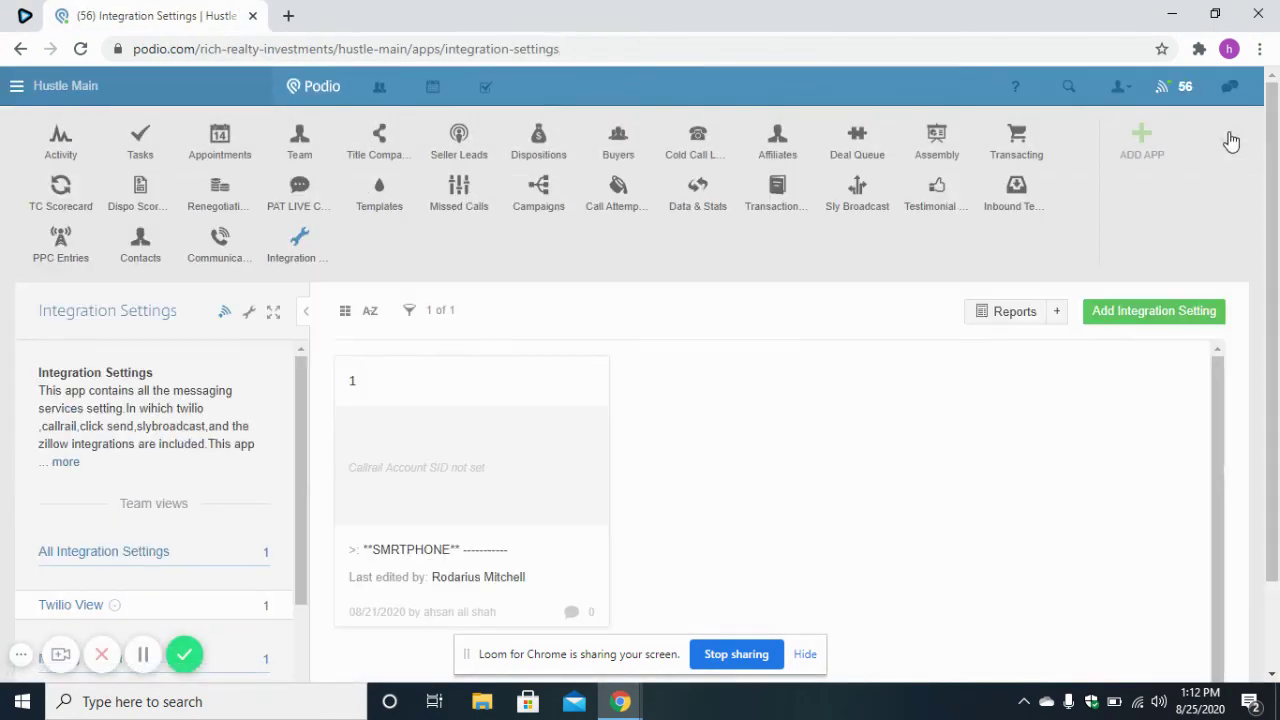